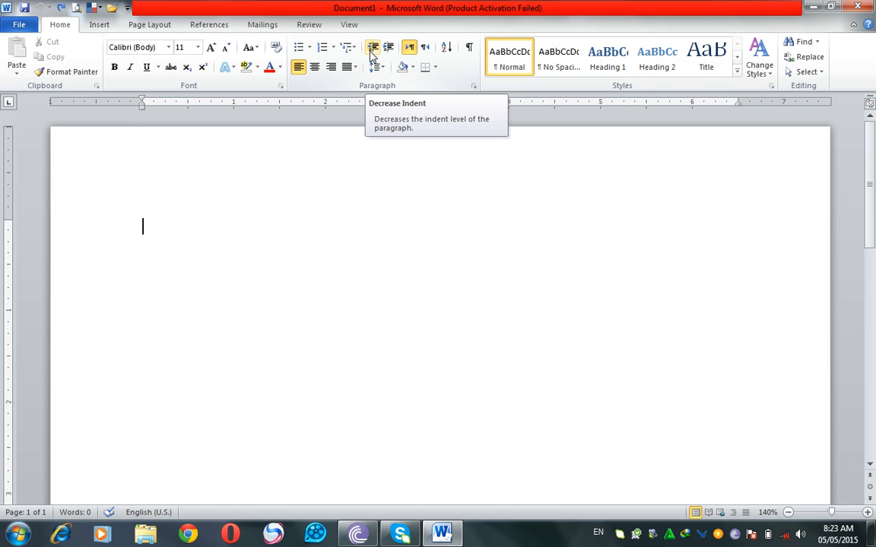
# Step: Generate three paragraphs of sample text with =rand(3)
pyautogui.write('=ra')
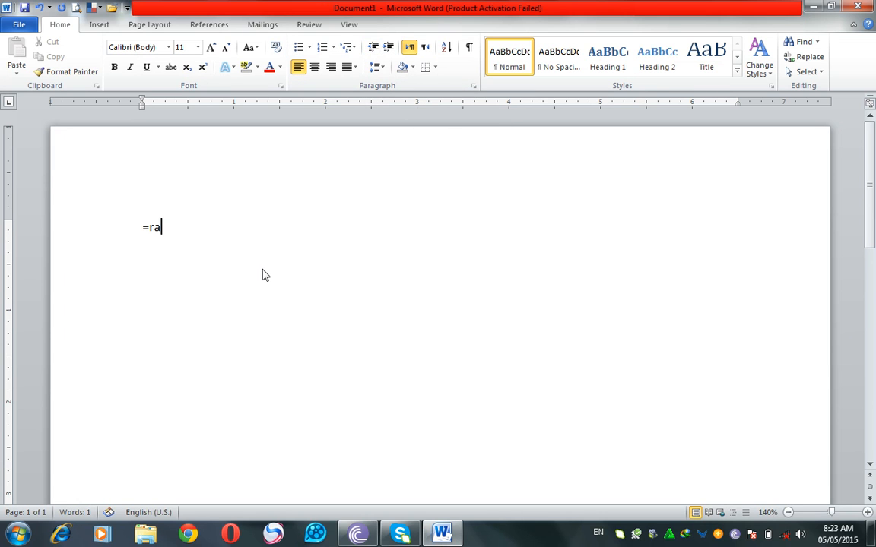
pyautogui.write('nd(3)')
pyautogui.press('Return')
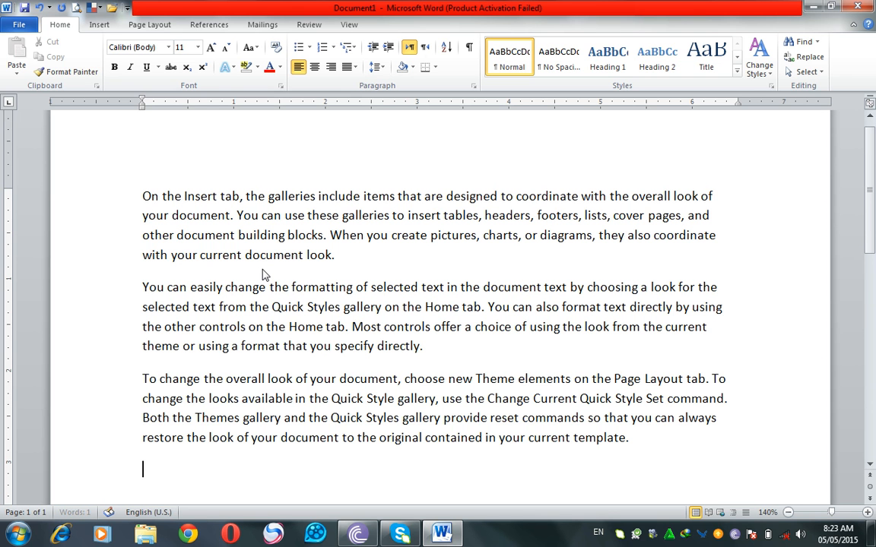
# Step: Increase the second paragraph's indent by two levels, and decrease it again by two levels
pyautogui.moveTo(102, 287); pyautogui.dragTo(106, 346)
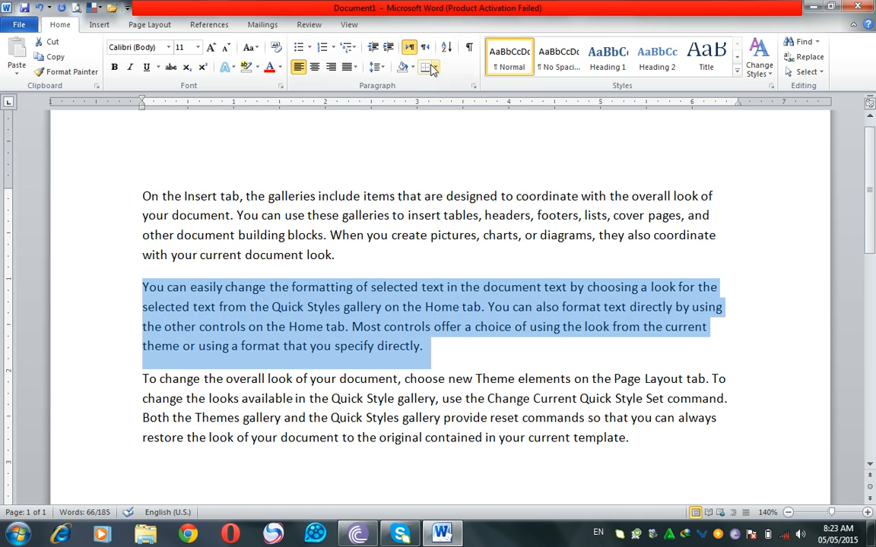
pyautogui.click(387, 49)
pyautogui.click(386, 50)
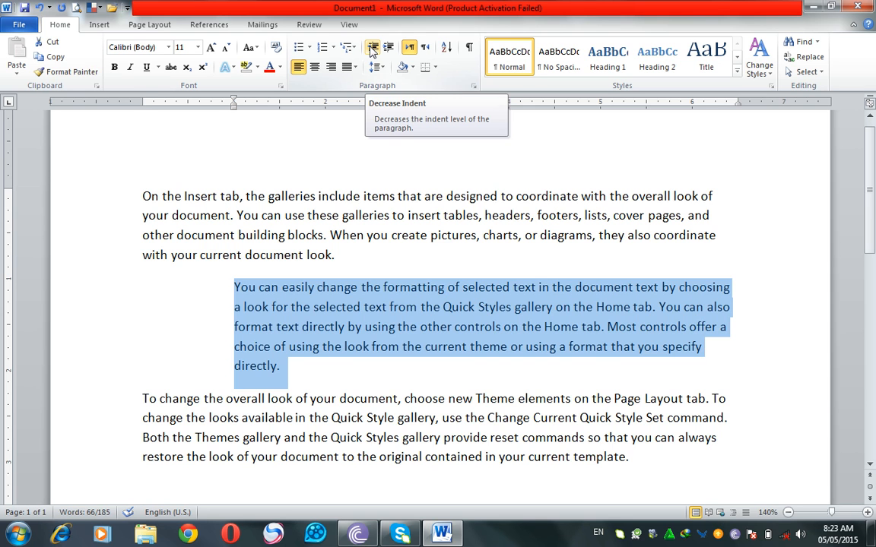
pyautogui.click(371, 48)
pyautogui.click(372, 48)
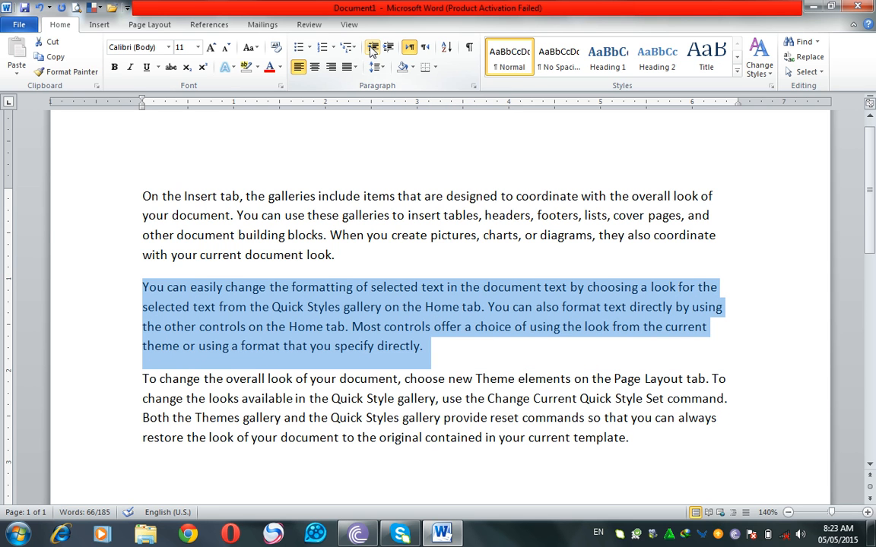
pyautogui.moveTo(142, 111)
pyautogui.mouseDown()
pyautogui.moveTo(233, 111)
pyautogui.moveTo(144, 115)
pyautogui.mouseUp()
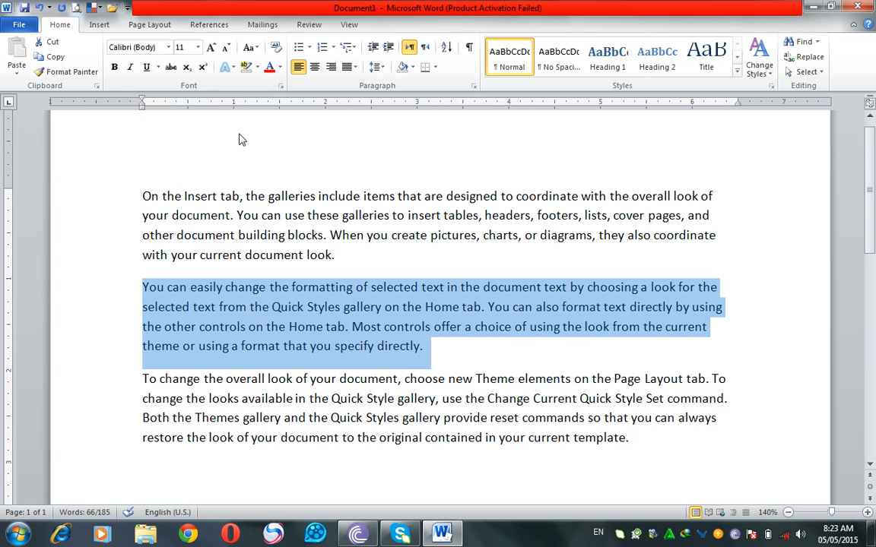
pyautogui.click(409, 243)
# Step: Switch the first paragraph's text direction to right-to-left and return it to left-to-right
pyautogui.moveTo(115, 186); pyautogui.dragTo(145, 255)
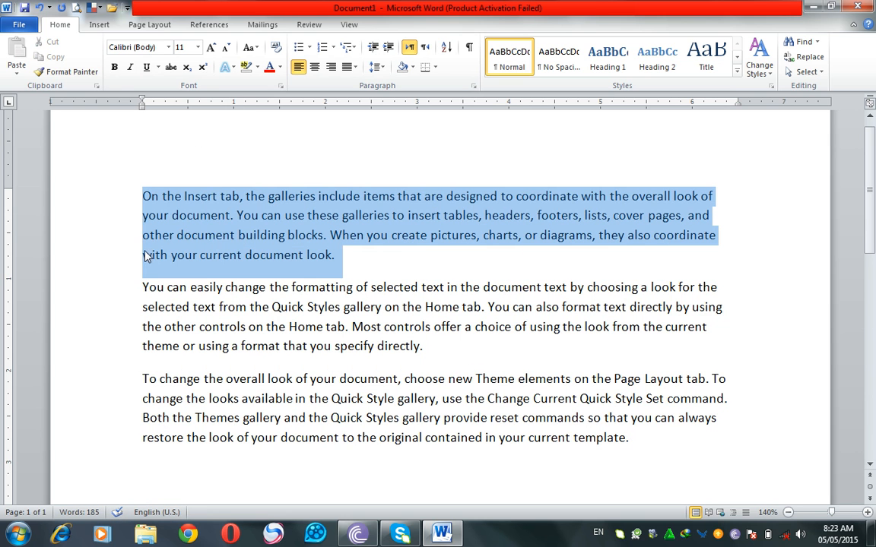
pyautogui.click(425, 48)
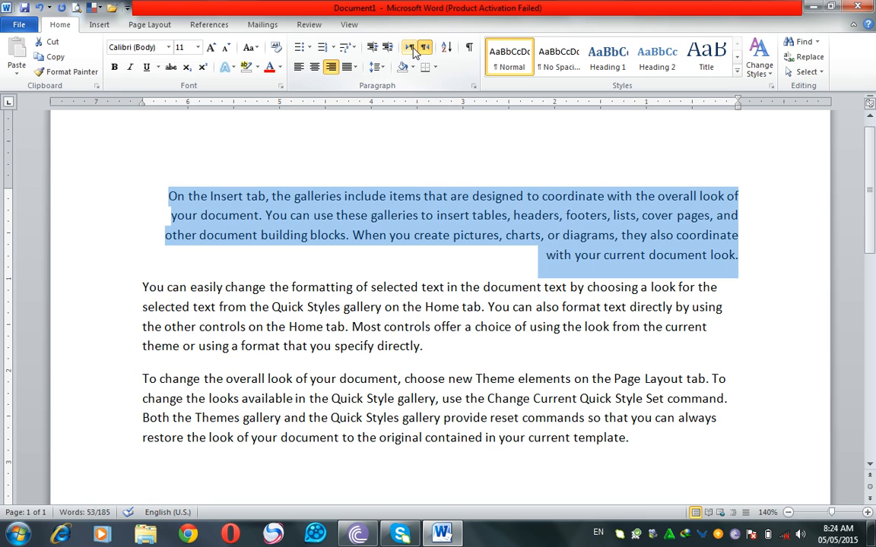
pyautogui.click(411, 48)
pyautogui.click(424, 48)
pyautogui.click(410, 48)
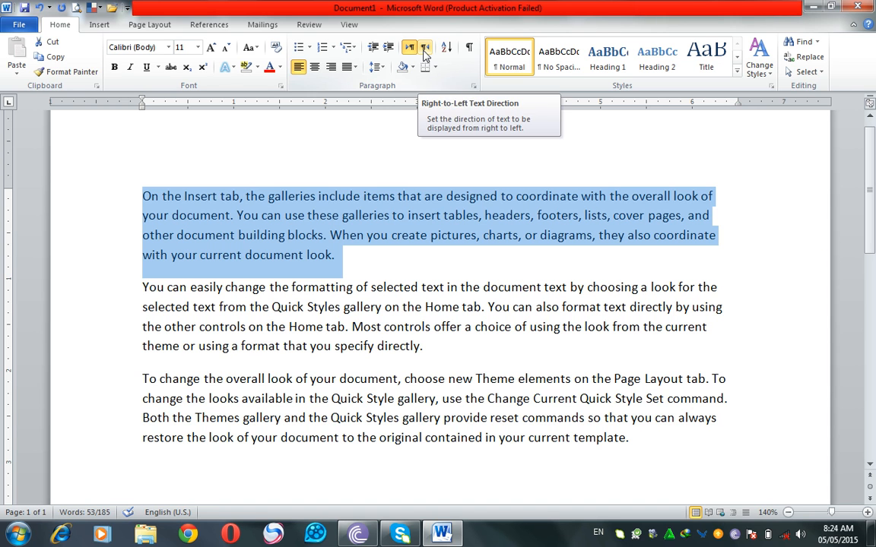
# Step: Enter jkhhlk as right-to-left text on the empty line below the last paragraph, and switch that line to left-to-right
pyautogui.click(678, 462)
pyautogui.press('Return')
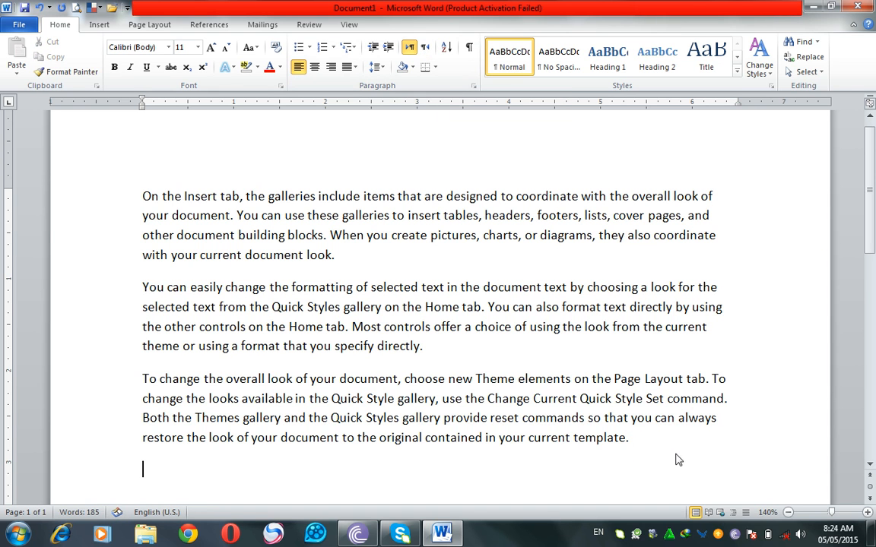
pyautogui.click(427, 53)
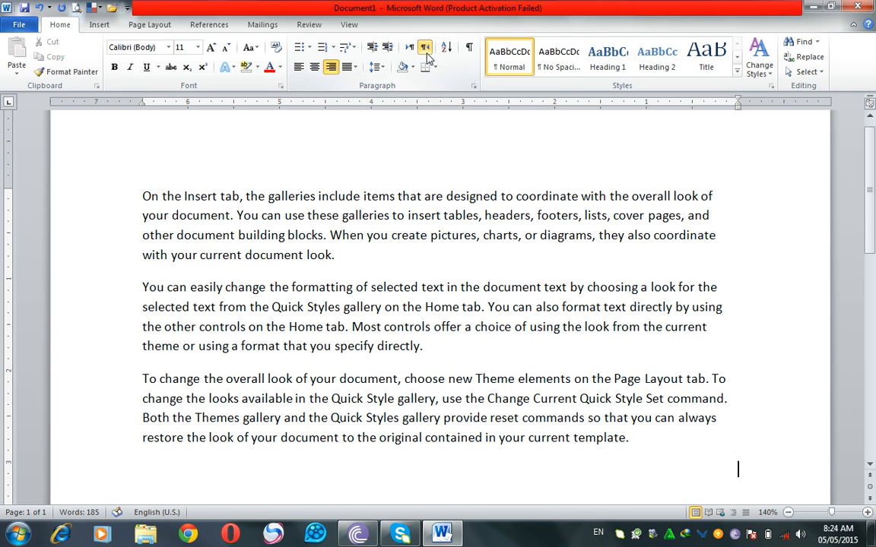
pyautogui.write('jkhhlk')
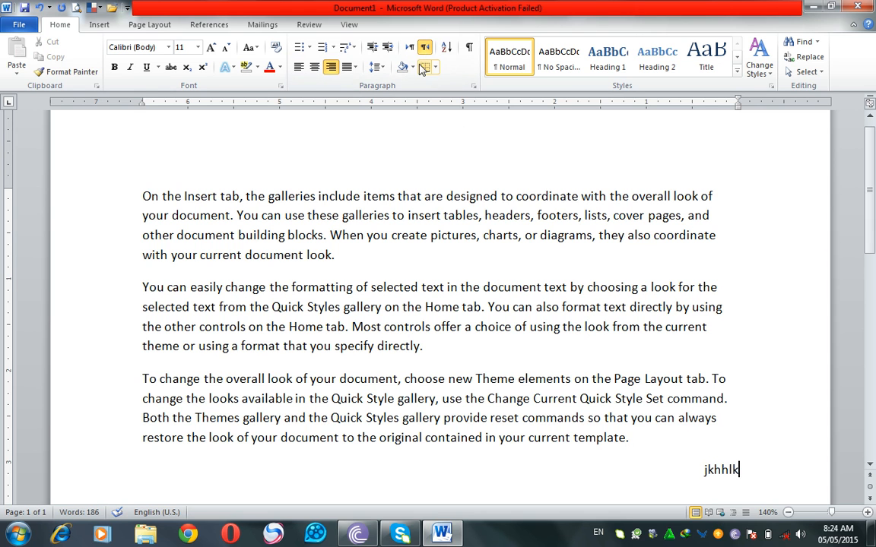
pyautogui.click(410, 49)
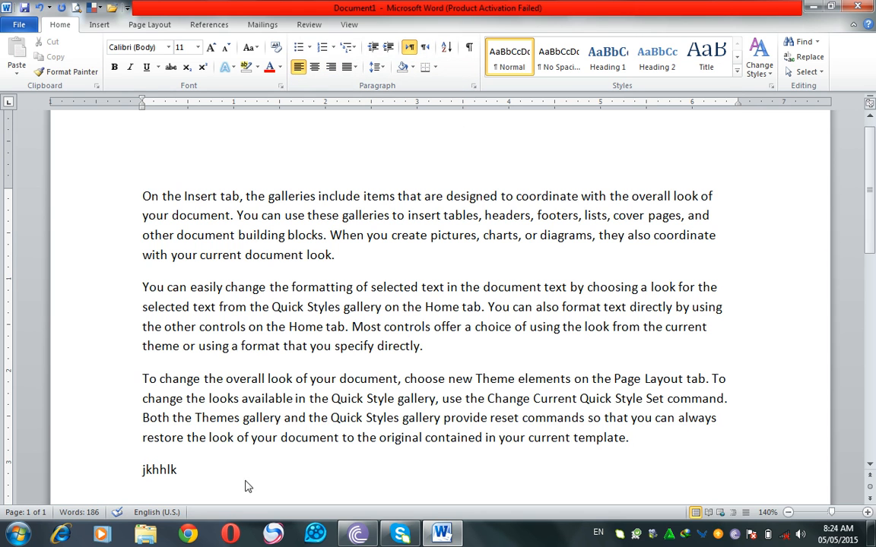
# Step: Delete the jkhhlk line and all the sample paragraphs
pyautogui.click(104, 468)
pyautogui.press('BackSpace')
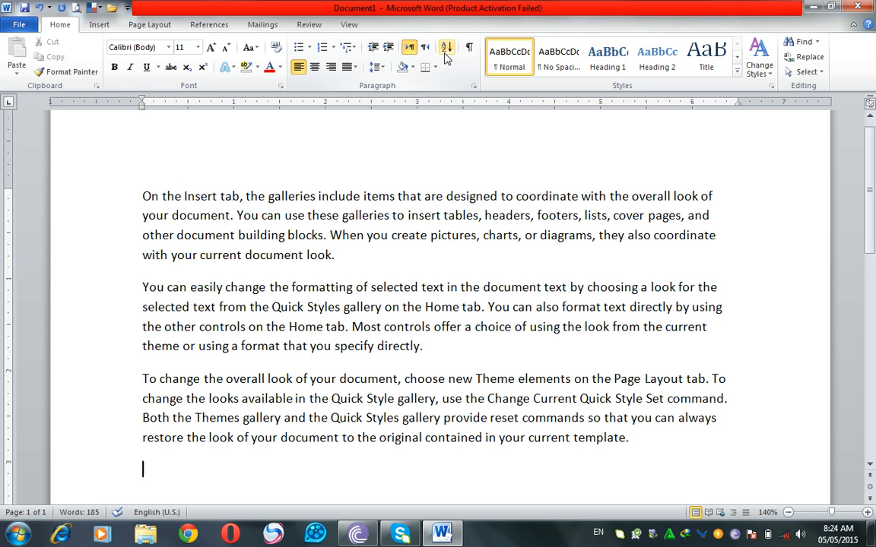
pyautogui.moveTo(685, 466); pyautogui.dragTo(78, 171)
pyautogui.press('BackSpace')
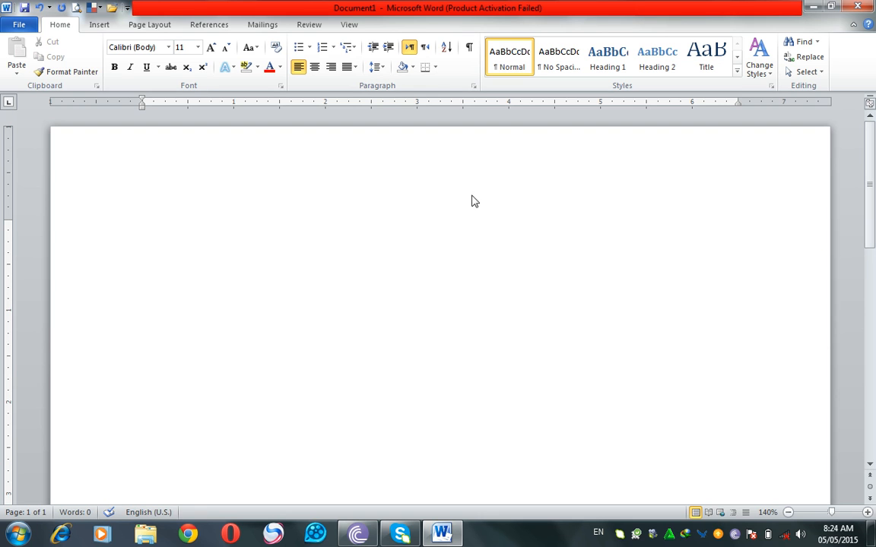
# Step: Hide and show the rulers twice, leaving them displayed
pyautogui.click(869, 103)
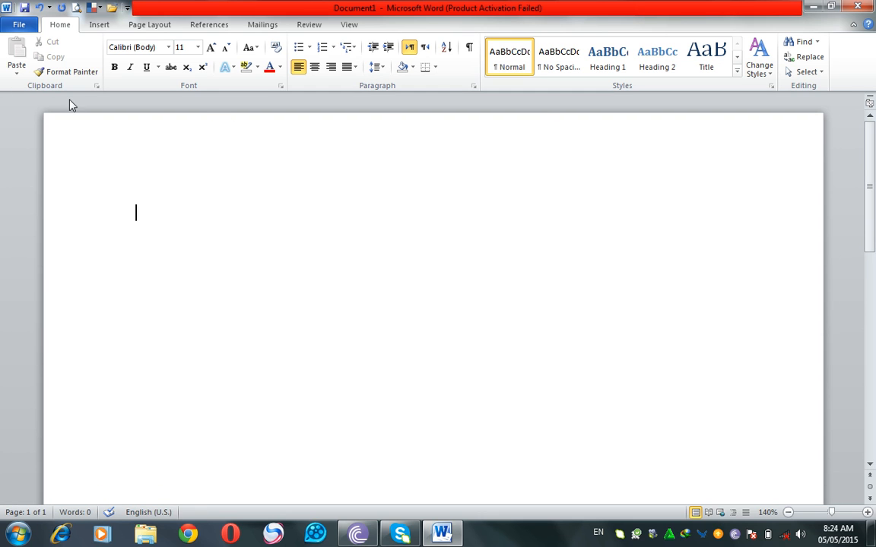
pyautogui.click(870, 106)
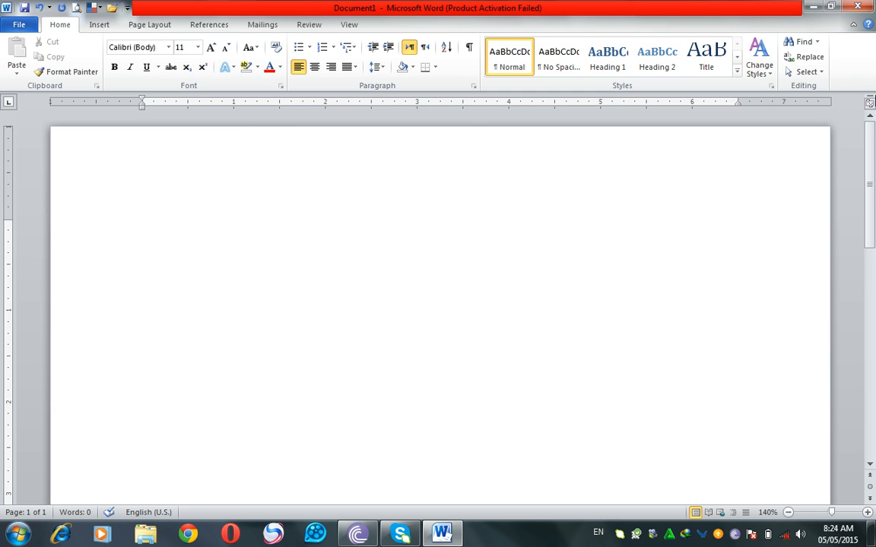
pyautogui.click(870, 107)
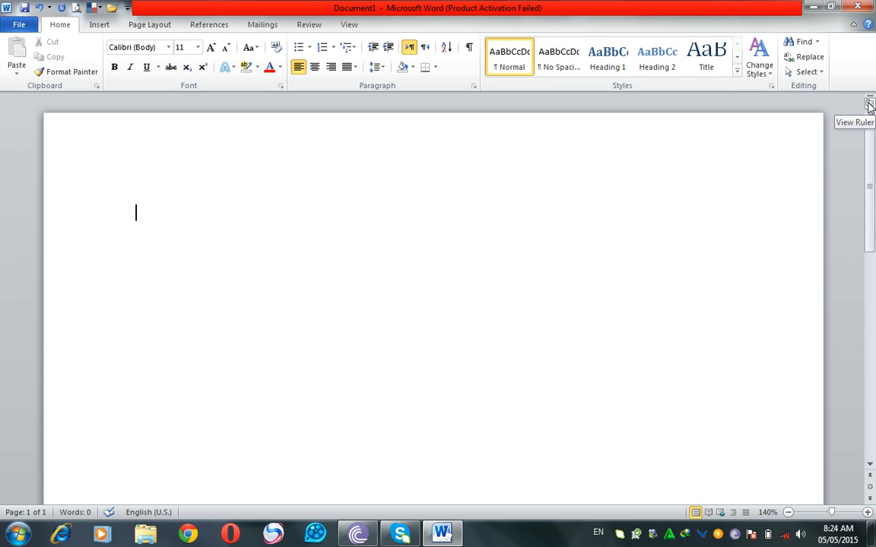
pyautogui.click(871, 107)
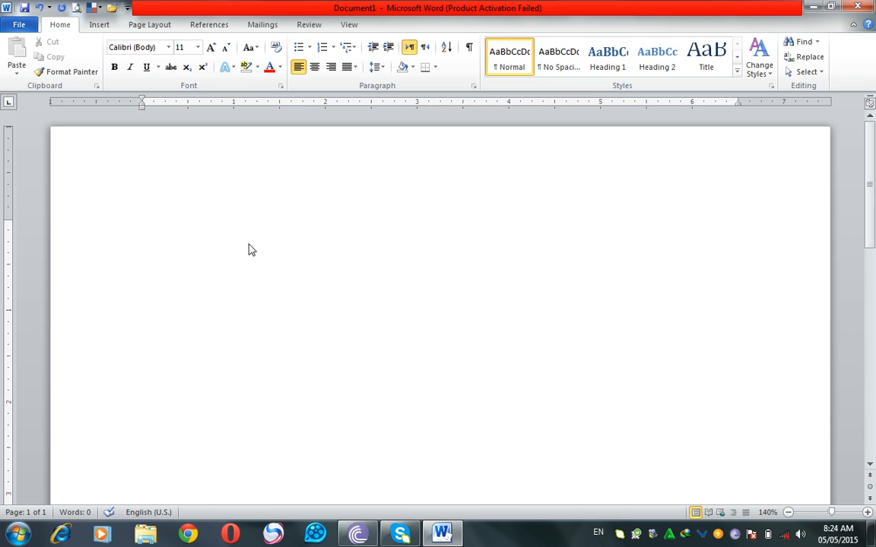
pyautogui.press('Tab')
# Step: Enter the column headings Employee and Salary on the first line, with Salary aligned at the 2-inch tab position
pyautogui.press('Tab')
pyautogui.press('Tab')
pyautogui.press('Tab')
pyautogui.press('BackSpace')
pyautogui.press('BackSpace')
pyautogui.press('BackSpace')
pyautogui.press('BackSpace')
pyautogui.press('BackSpace')
pyautogui.press('BackSpace')
pyautogui.press('BackSpace')
pyautogui.write('Employee')
pyautogui.press('Tab')
pyautogui.press('Tab')
pyautogui.press('Tab')
pyautogui.write('Salary')
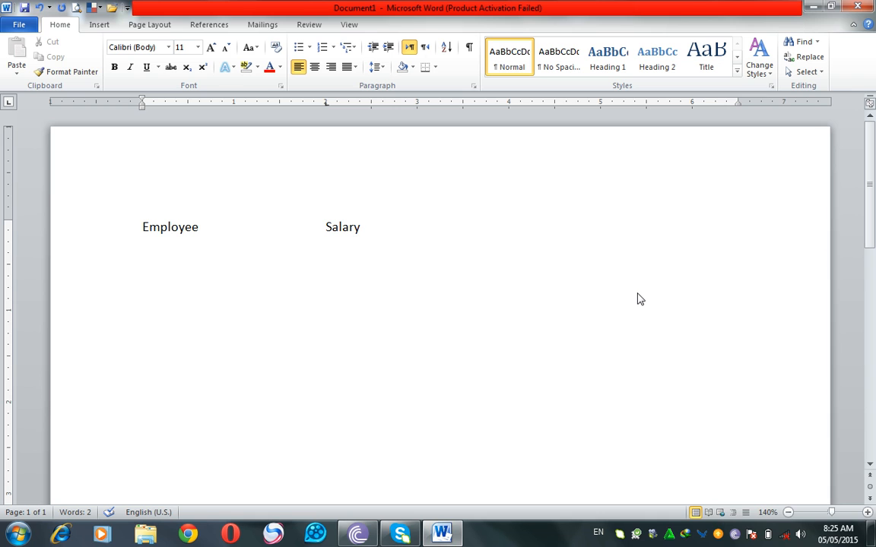
# Step: Add the first employee's name on a new line with 18000 in the Salary column
pyautogui.press('Return')
pyautogui.write('asad')
pyautogui.press('Tab')
pyautogui.press('Tab')
pyautogui.press('Tab')
pyautogui.press('Tab')
pyautogui.write('1')
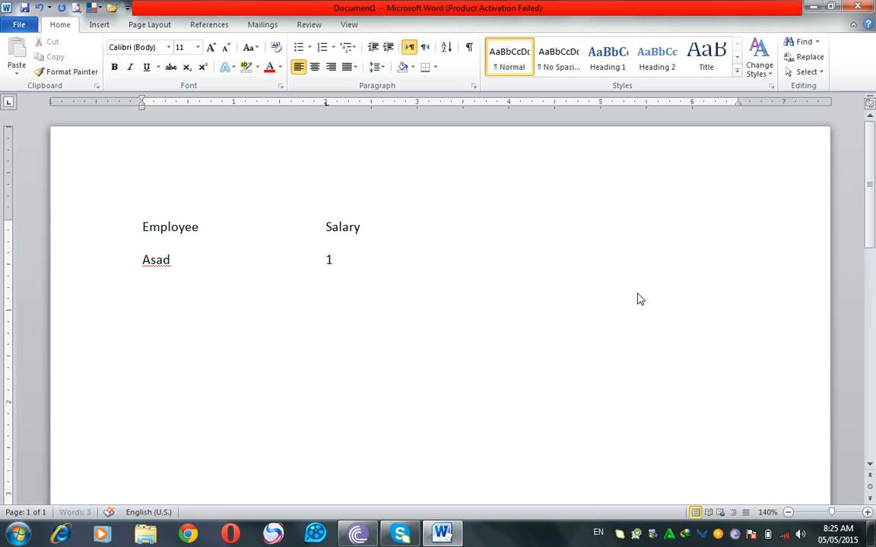
pyautogui.write('8000')
# Step: Add the second employee's name on a new line with a salary of 22000
pyautogui.press('Return')
pyautogui.write('fahad')
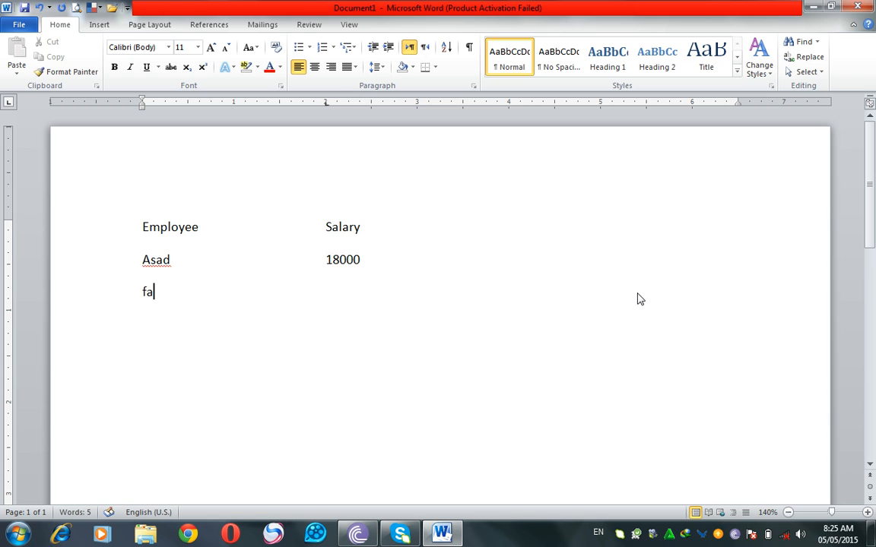
pyautogui.press('Tab')
pyautogui.press('Tab')
pyautogui.press('Tab')
pyautogui.press('Tab')
pyautogui.write('22000')
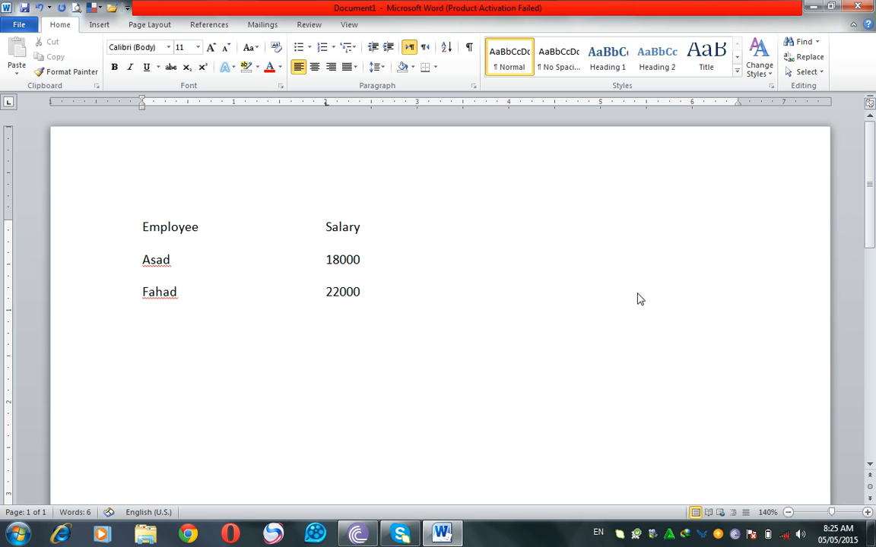
# Step: Add the third employee's name on a new line with a salary of 14000
pyautogui.press('Return')
pyautogui.write('babar')
pyautogui.press('Tab')
pyautogui.write('14000')
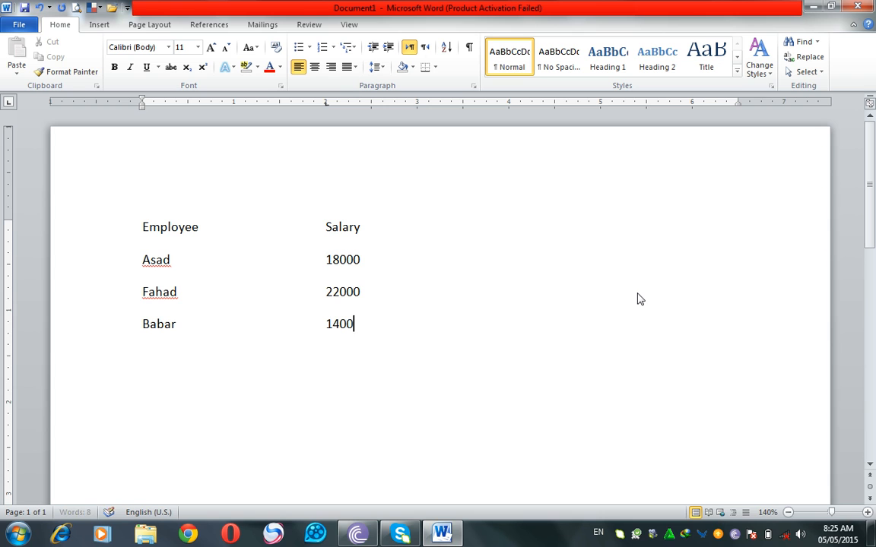
# Step: Add the fourth employee's name on a new line with a salary of 16000
pyautogui.press('Return')
pyautogui.write('sohaib ')
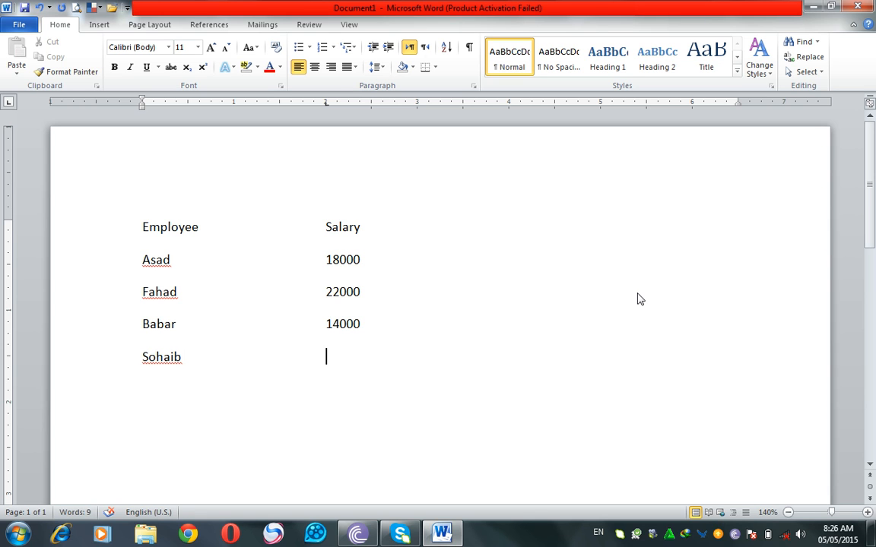
pyautogui.write('16000')
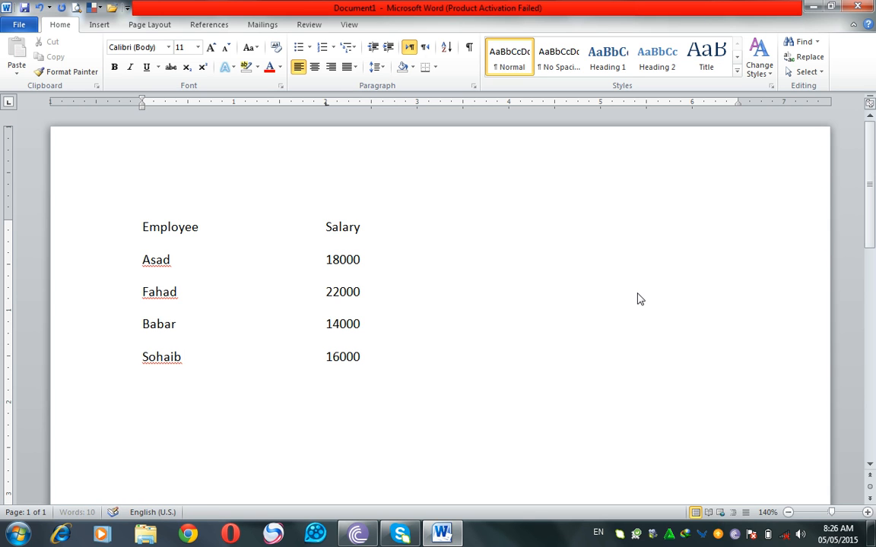
# Step: Add the fifth employee's name on a new line with a salary of 17000
pyautogui.press('Return')
pyautogui.write('umair')
pyautogui.press('Tab')
pyautogui.write('17000')
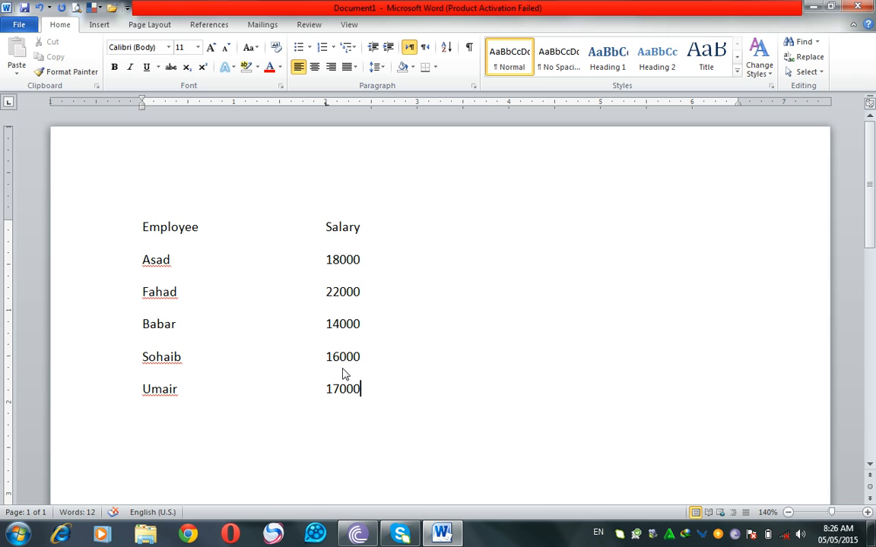
# Step: Sort the whole employee list by Salary as numbers in ascending order, treating the first line as a header row
pyautogui.click(381, 241)
pyautogui.hotkey('ctrl', 'a')
pyautogui.click(446, 48)
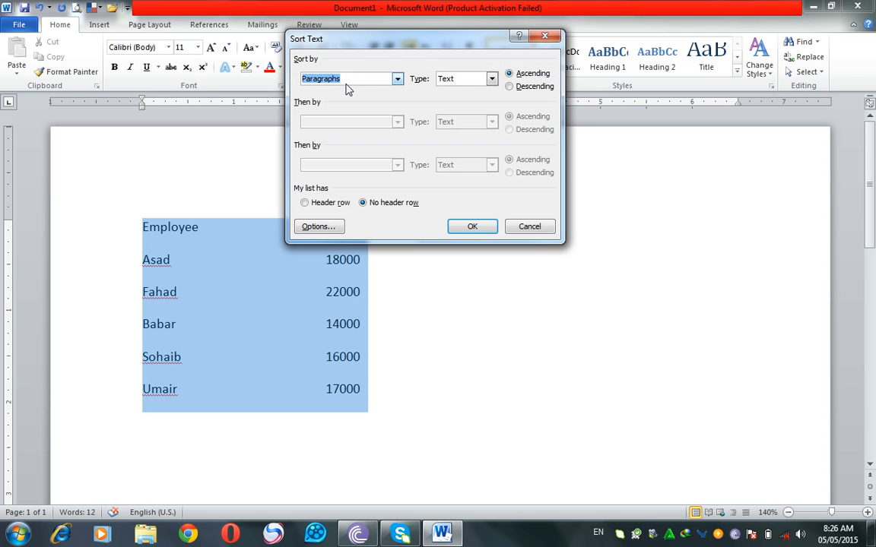
pyautogui.click(337, 209)
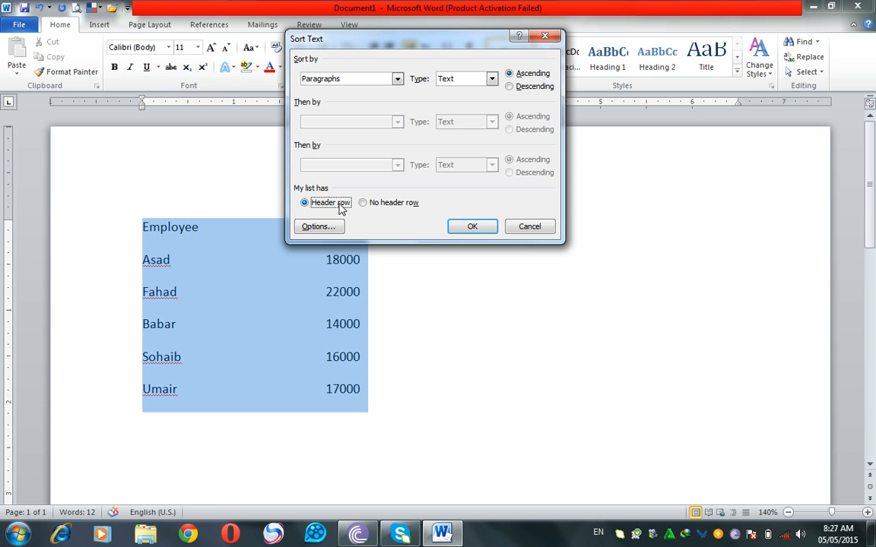
pyautogui.moveTo(348, 42); pyautogui.dragTo(565, 118)
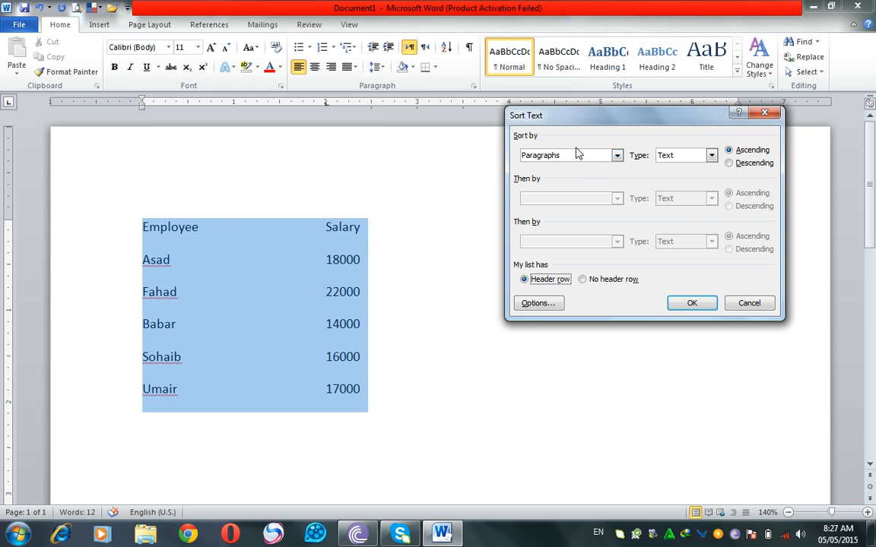
pyautogui.click(616, 155)
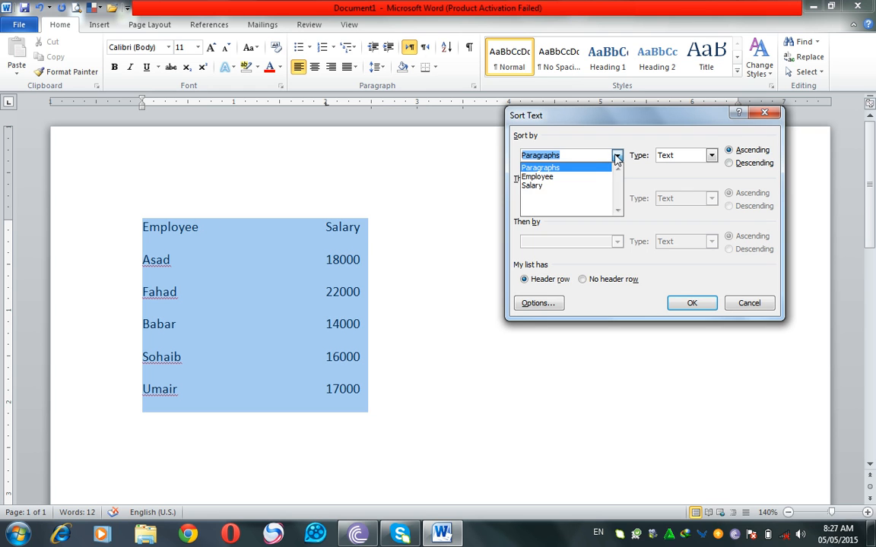
pyautogui.click(530, 187)
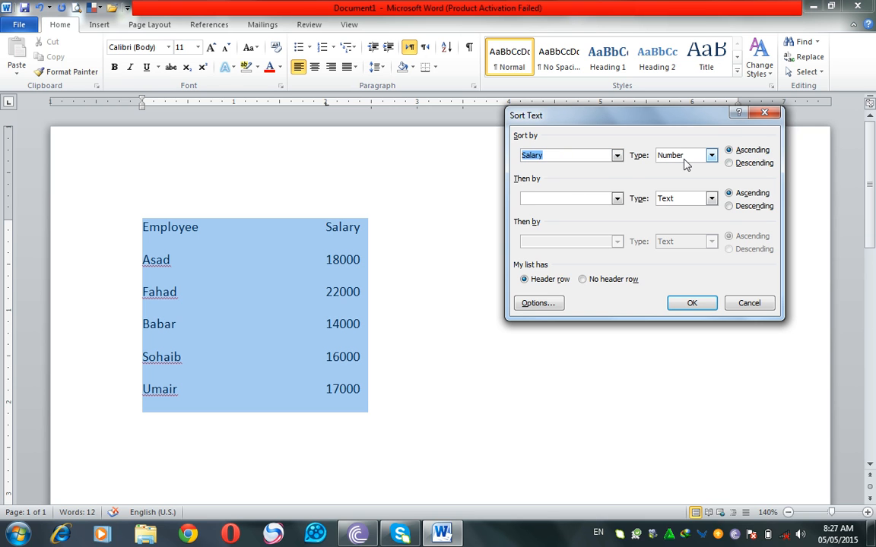
pyautogui.click(694, 304)
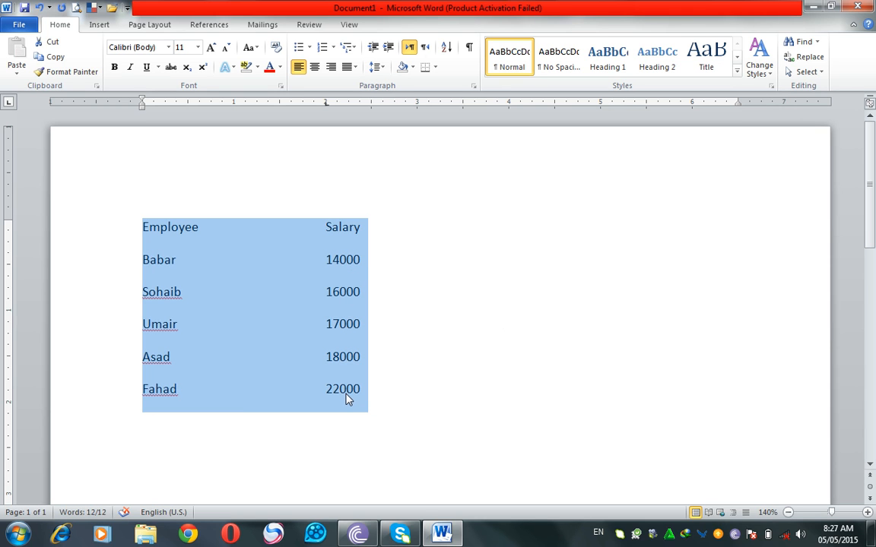
# Step: Sort the employee list by Salary as numbers in descending order, keeping the first line as the header row
pyautogui.click(448, 54)
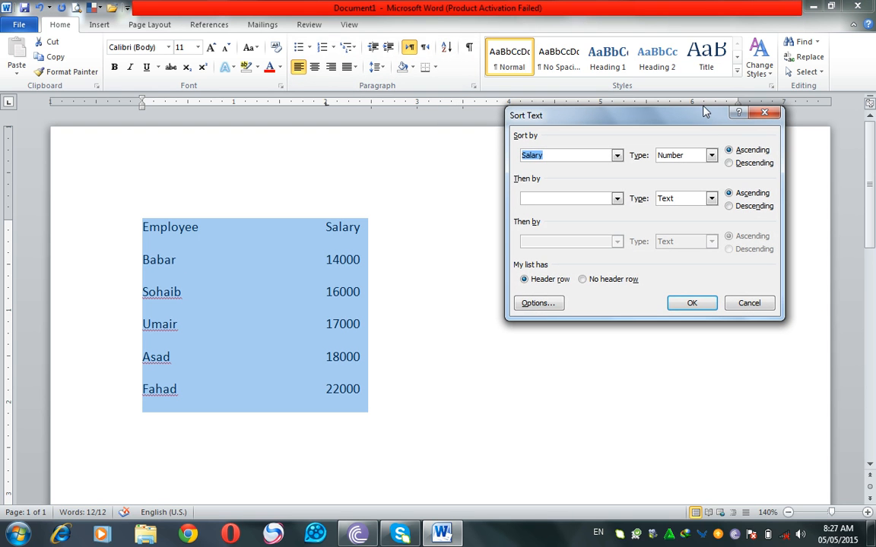
pyautogui.click(730, 164)
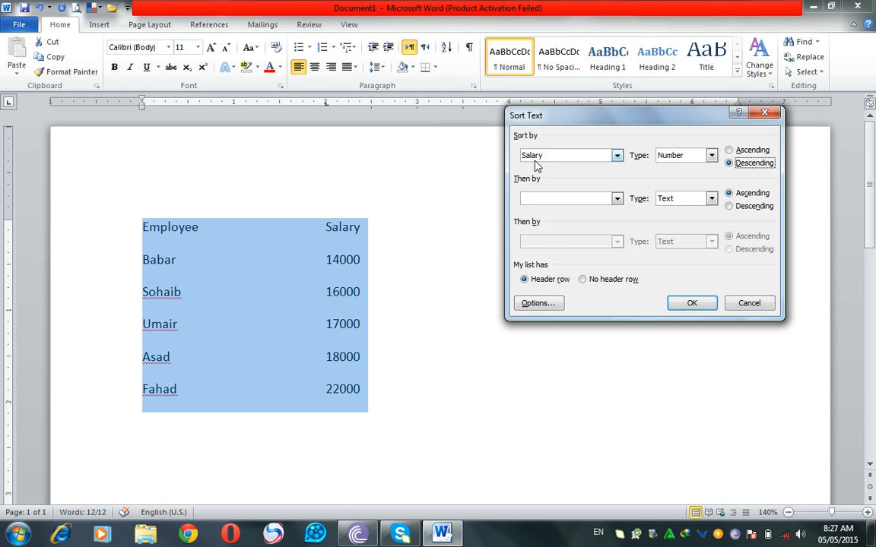
pyautogui.click(681, 306)
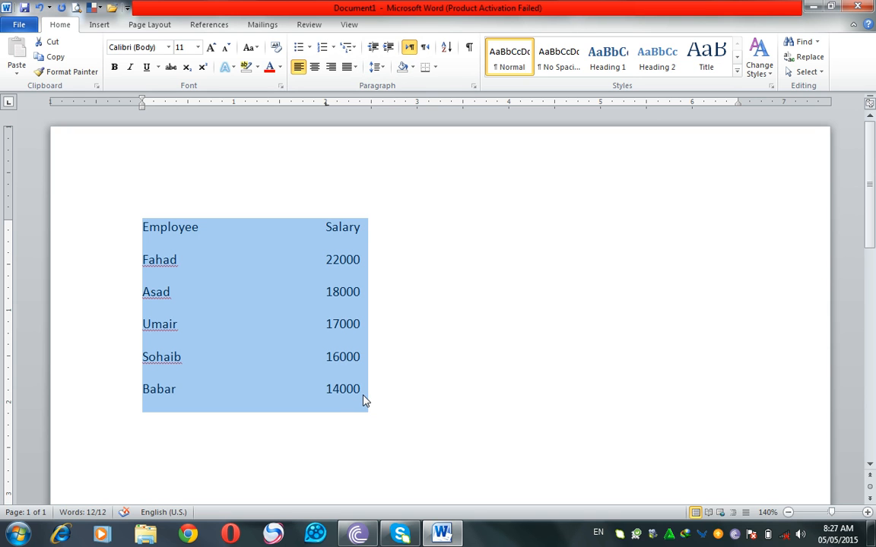
pyautogui.click(385, 312)
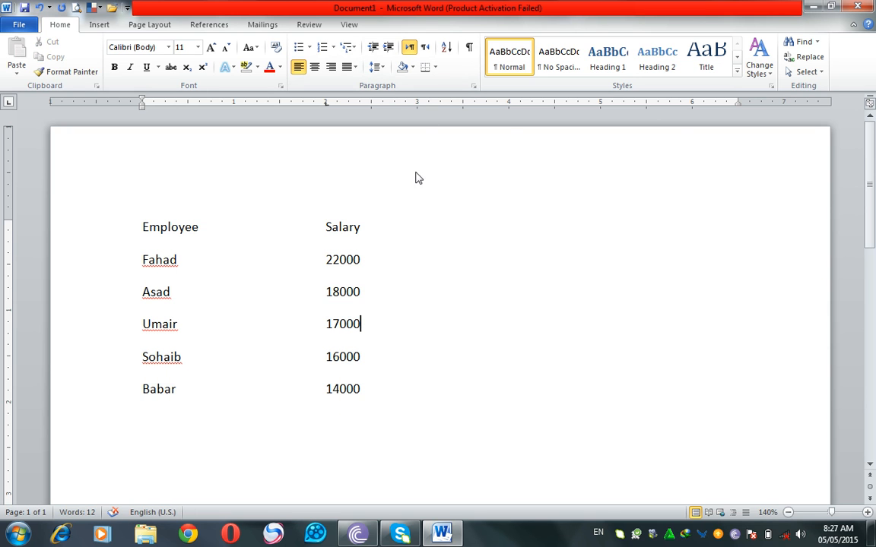
# Step: Show the hidden formatting marks and examine the tab and paragraph marks on the Employee and Salary header line
pyautogui.click(468, 48)
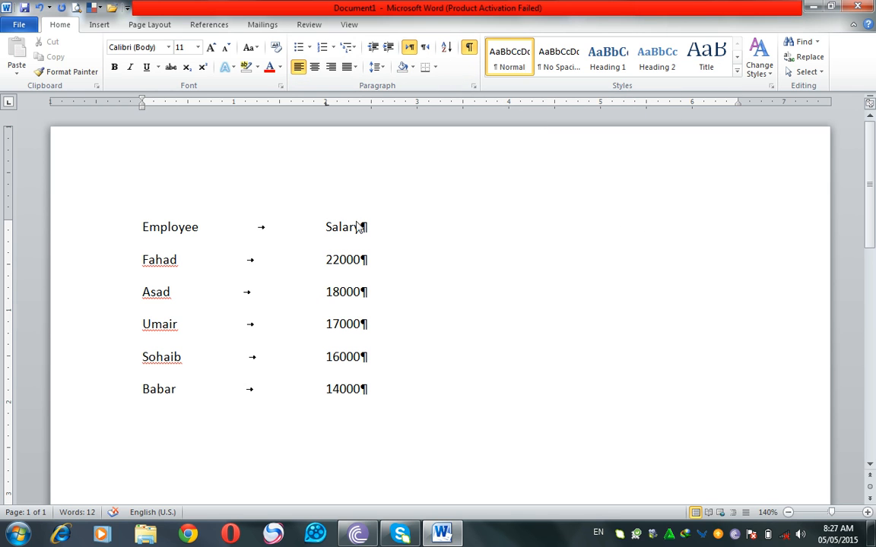
pyautogui.doubleClick(263, 229)
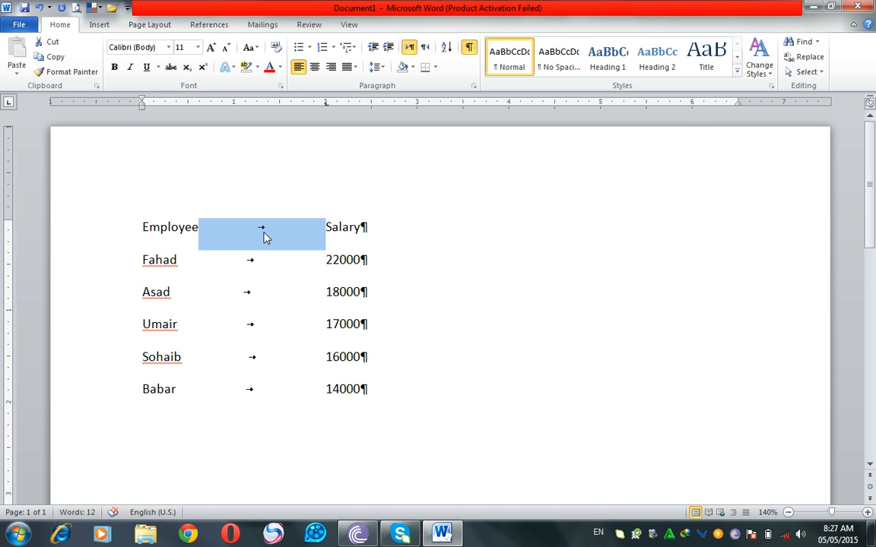
pyautogui.moveTo(360, 229); pyautogui.dragTo(371, 231)
pyautogui.click(383, 243)
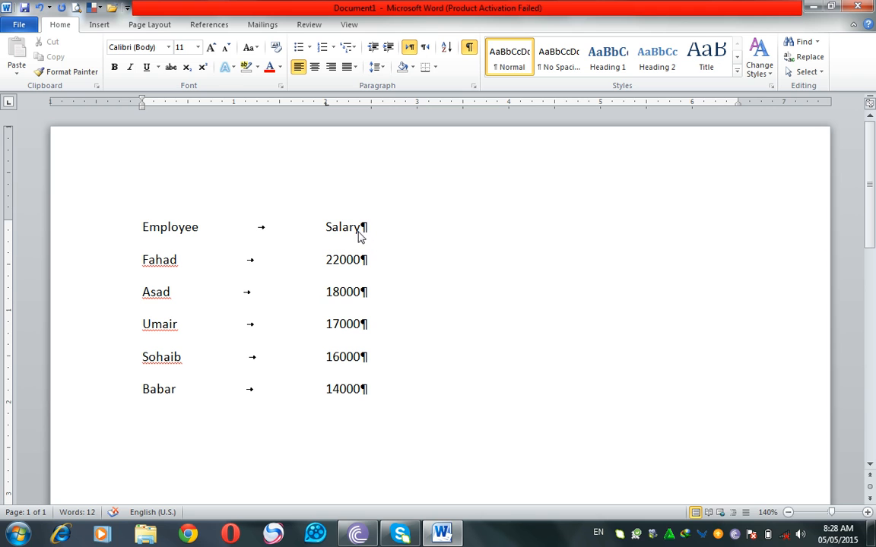
# Step: Add empty paragraphs and a run of spaces below the list, and hide the formatting marks
pyautogui.click(405, 380)
pyautogui.press('Return')
pyautogui.press('Return')
pyautogui.moveTo(118, 421); pyautogui.dragTo(124, 492)
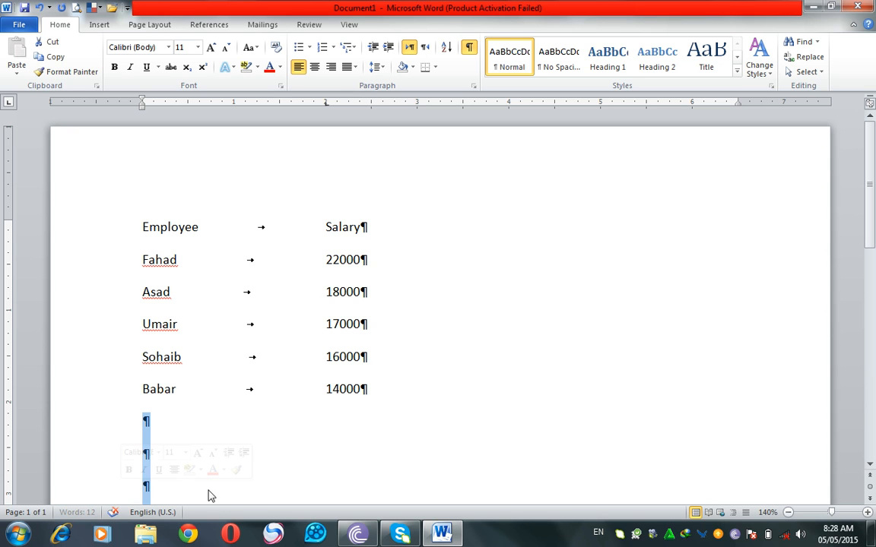
pyautogui.click(241, 429)
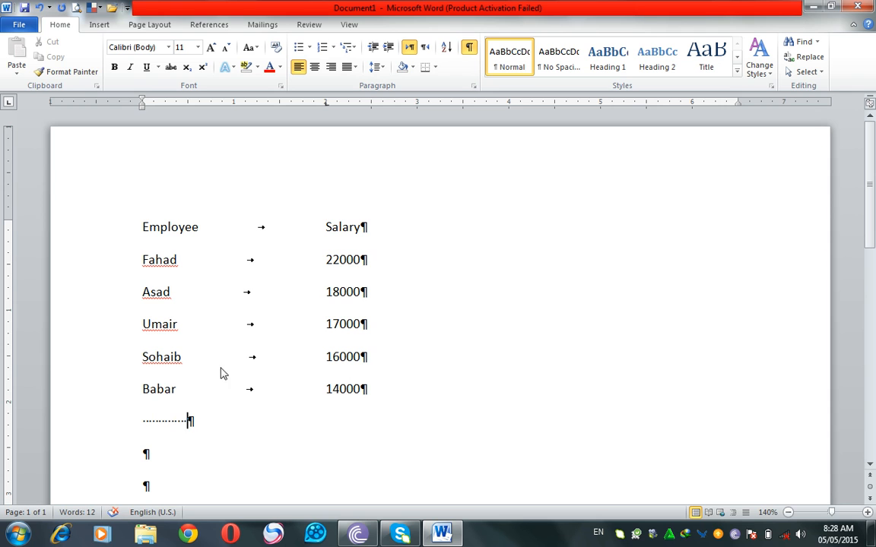
pyautogui.click(471, 48)
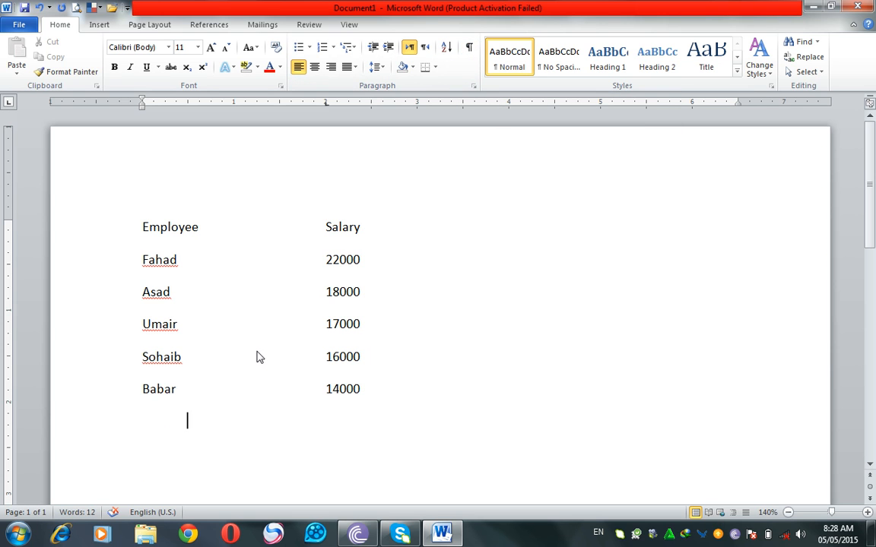
# Step: Insert the title "Monthly Salary Report" on a new line above the Employee and Salary header
pyautogui.click(144, 226)
pyautogui.press('Return')
pyautogui.press('Up')
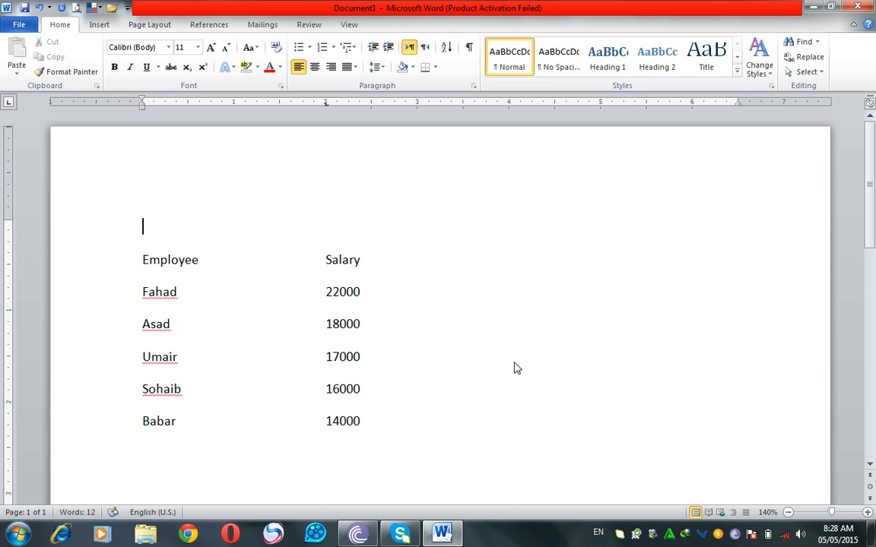
pyautogui.write('Monthly Salary Report')
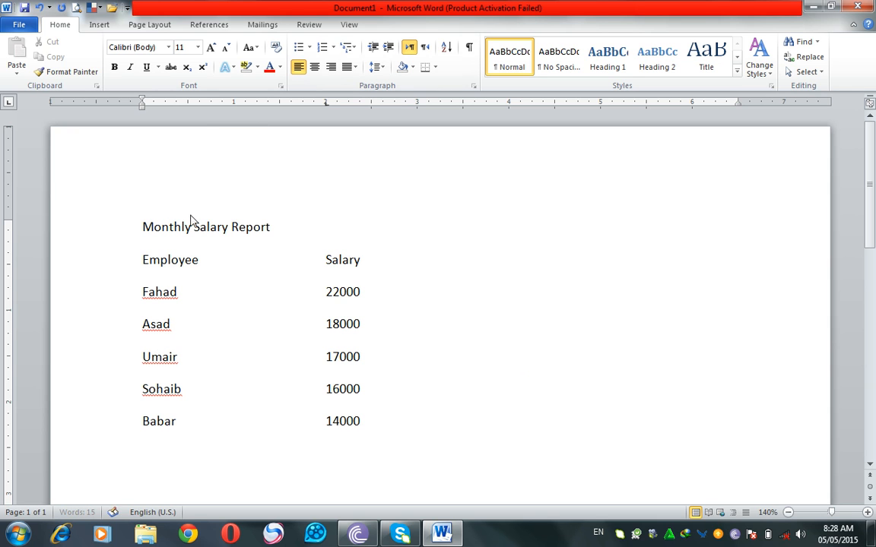
# Step: Format the Monthly Salary Report title at size 16 in bold with an underline
pyautogui.click(121, 226)
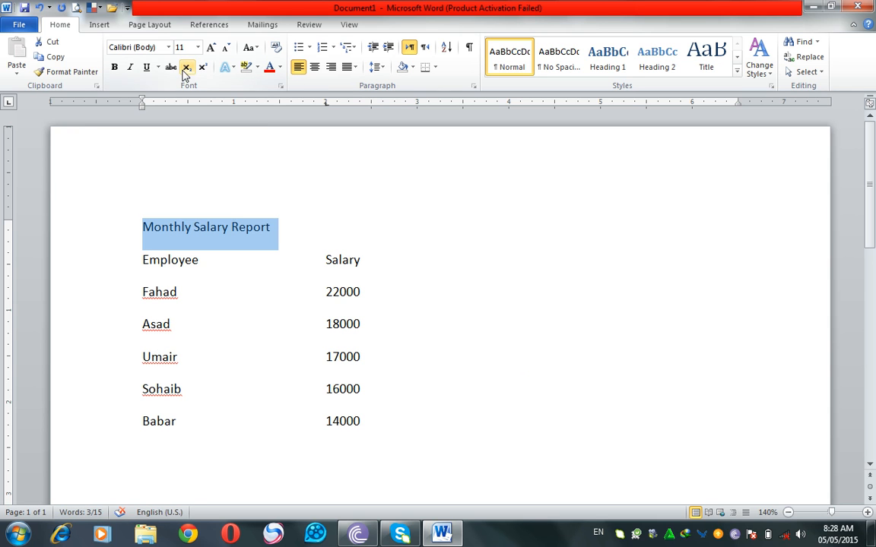
pyautogui.click(211, 48)
pyautogui.click(211, 47)
pyautogui.click(211, 48)
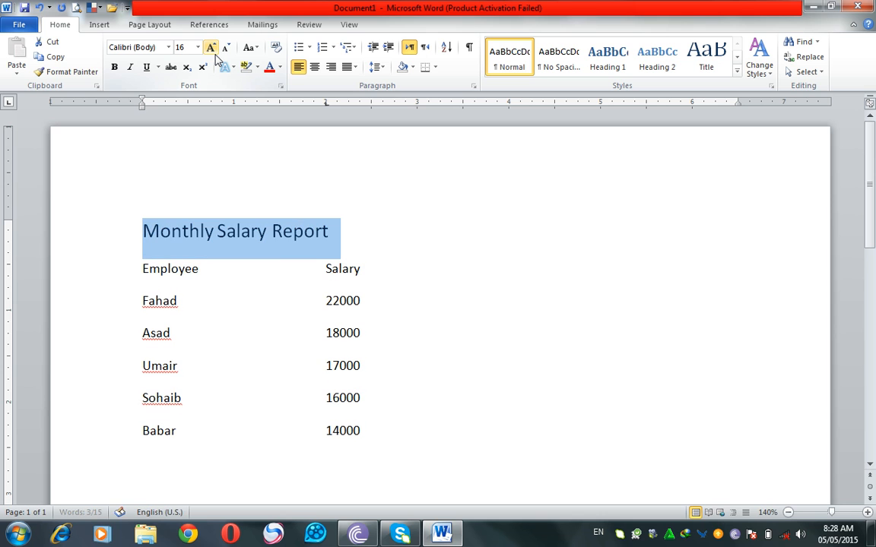
pyautogui.click(114, 67)
pyautogui.click(146, 67)
pyautogui.click(332, 302)
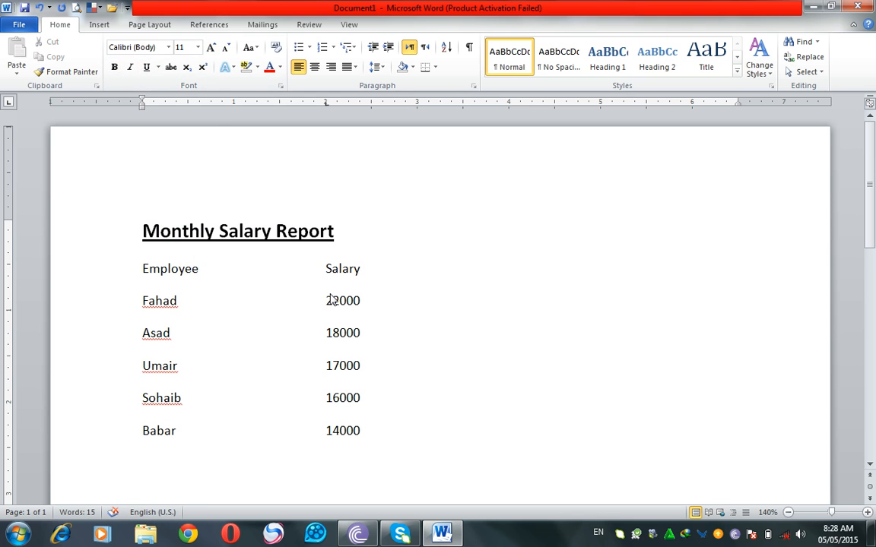
pyautogui.click(351, 226)
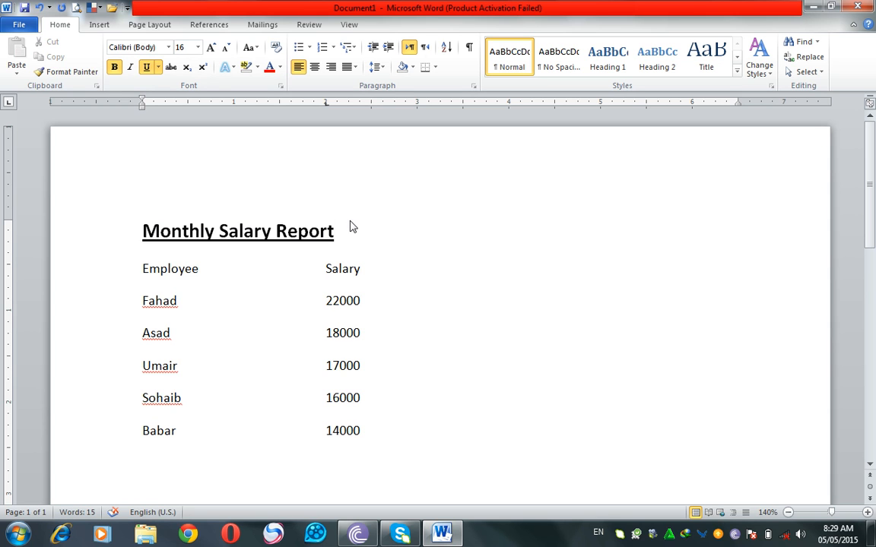
# Step: Try centre and right alignment on the Monthly Salary Report title, and return it to left alignment
pyautogui.click(240, 229)
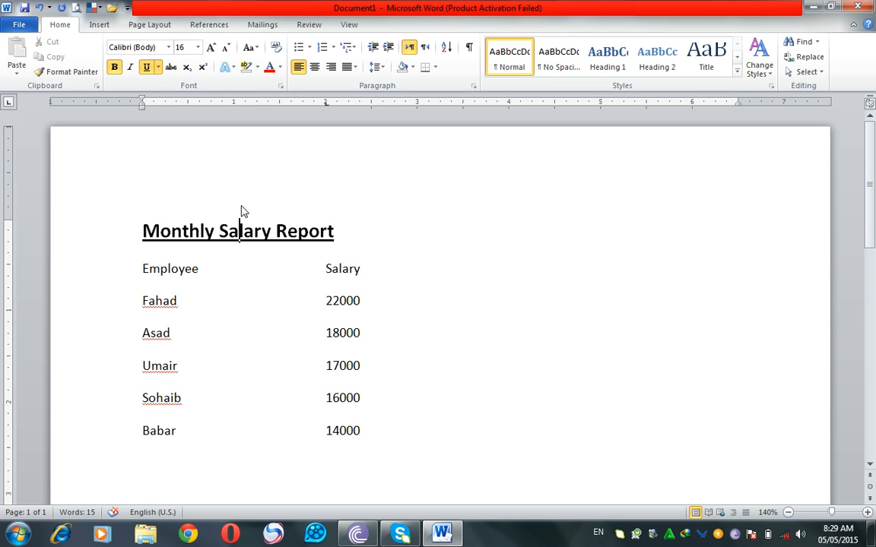
pyautogui.click(315, 69)
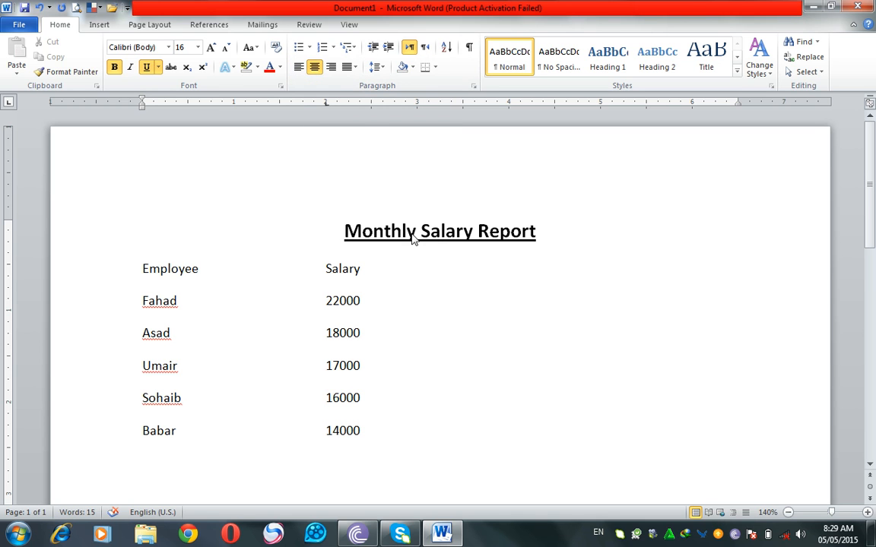
pyautogui.click(332, 68)
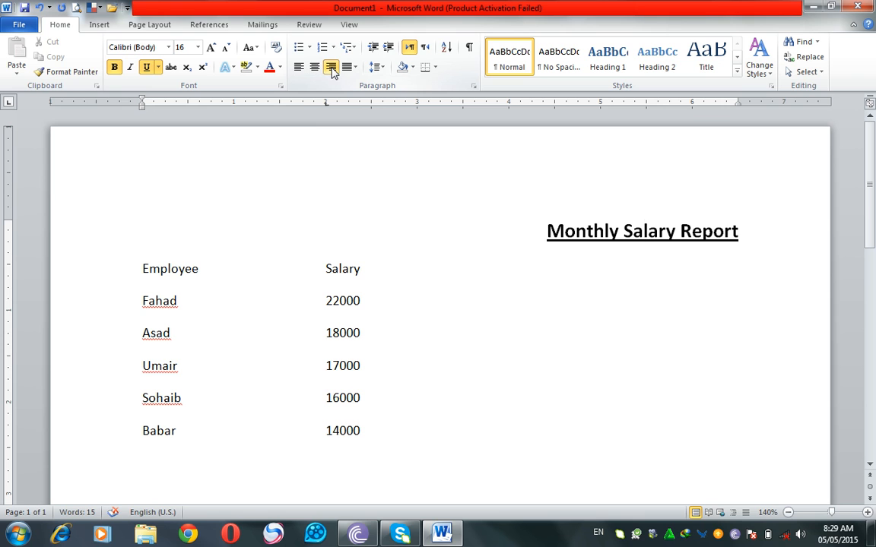
pyautogui.click(299, 67)
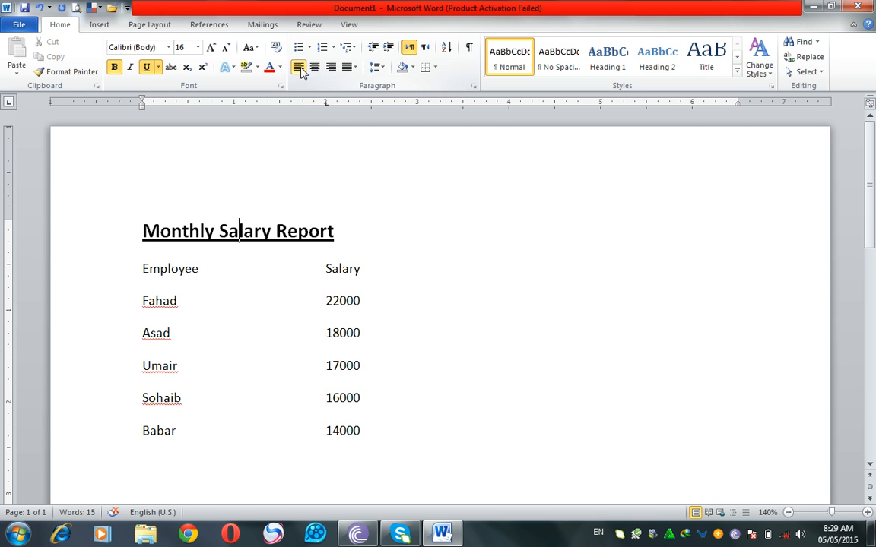
pyautogui.click(315, 70)
pyautogui.click(331, 70)
pyautogui.click(299, 70)
# Step: Try moving the title towards the page centre with leading spaces, and delete those spaces
pyautogui.click(138, 231)
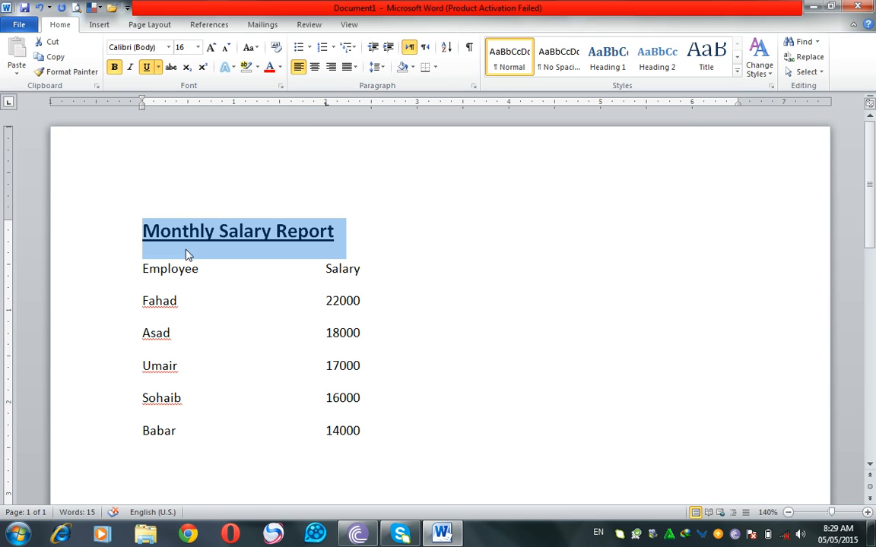
pyautogui.click(140, 233)
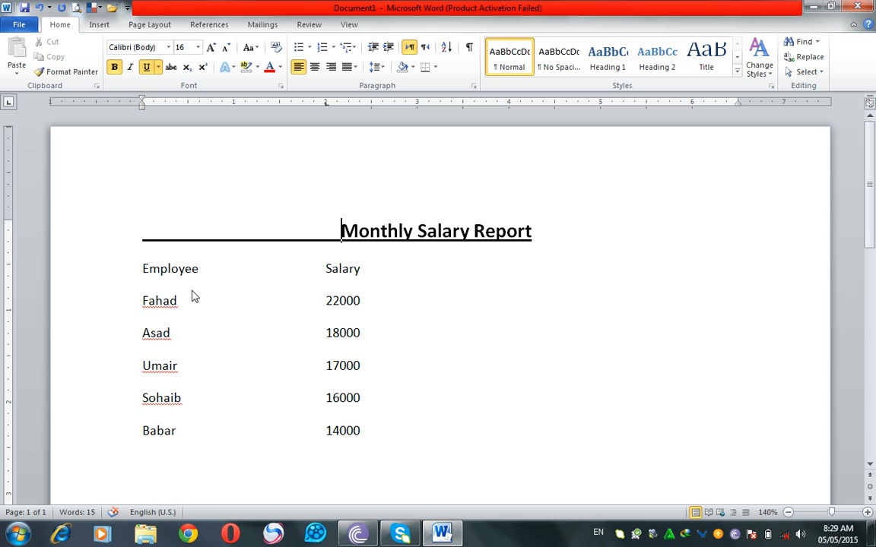
pyautogui.moveTo(342, 229); pyautogui.dragTo(2, 219)
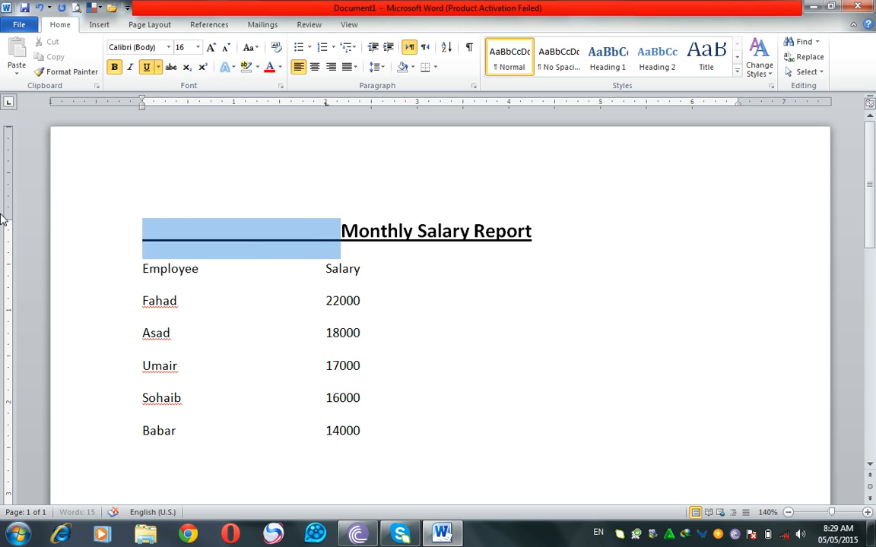
pyautogui.press('BackSpace')
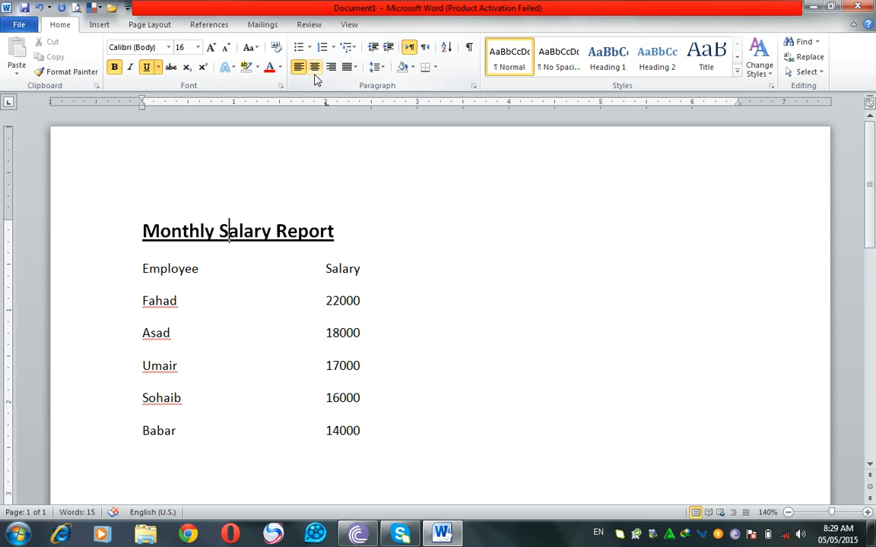
# Step: Try centre and right alignment on the whole employee and salary list, and return it to left alignment
pyautogui.moveTo(393, 420); pyautogui.dragTo(143, 268)
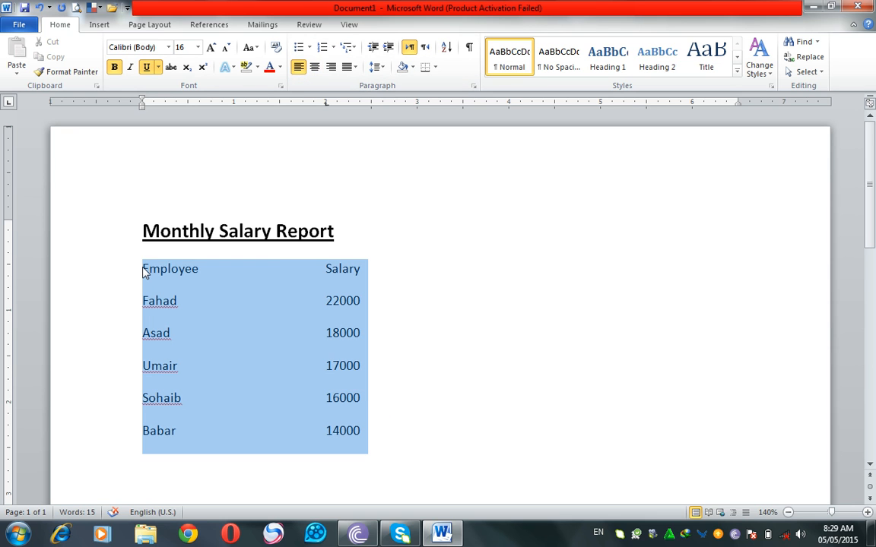
pyautogui.click(315, 68)
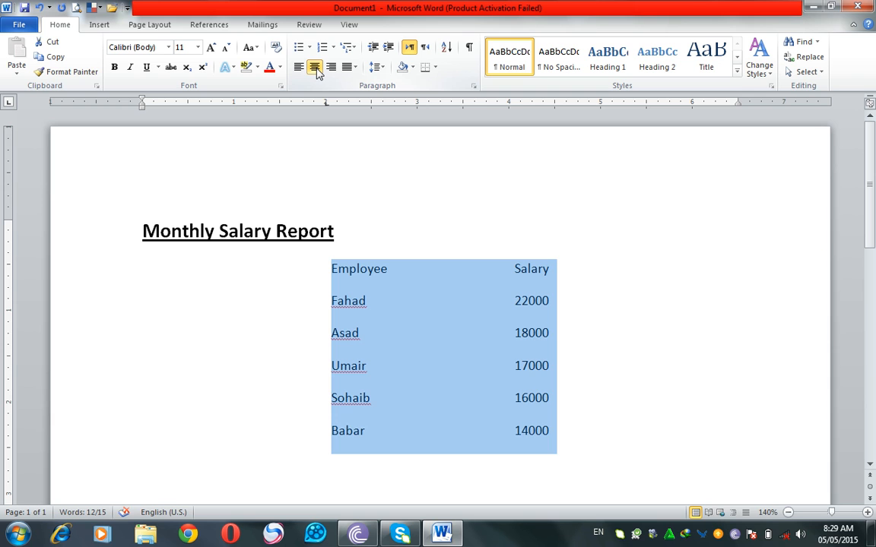
pyautogui.click(330, 67)
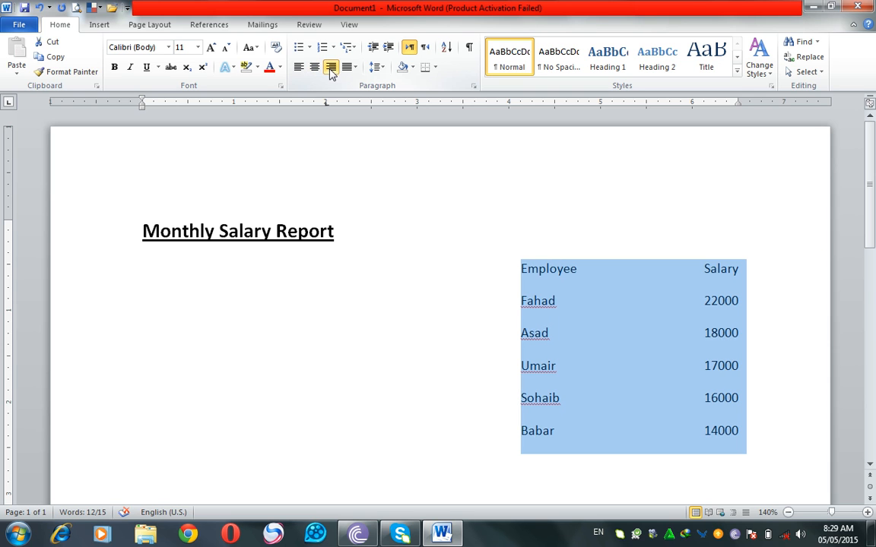
pyautogui.click(300, 70)
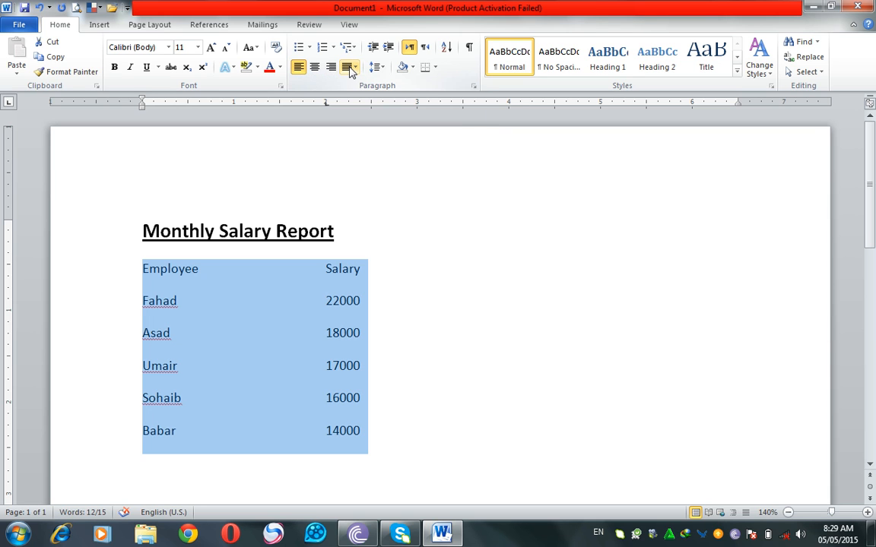
# Step: Generate two paragraphs of sample text below the list with =rand(2) and examine how their lines align
pyautogui.click(413, 460)
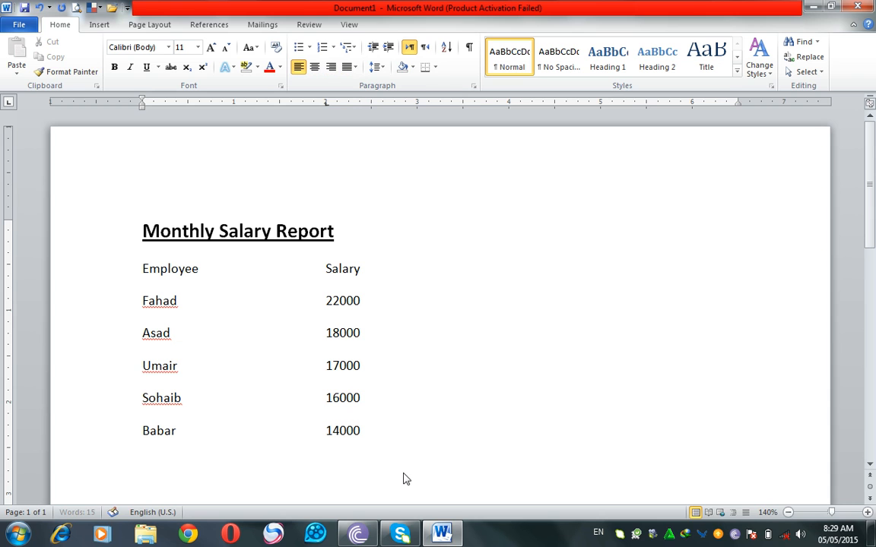
pyautogui.press('BackSpace')
pyautogui.press('BackSpace')
pyautogui.press('BackSpace')
pyautogui.write('=rand(2')
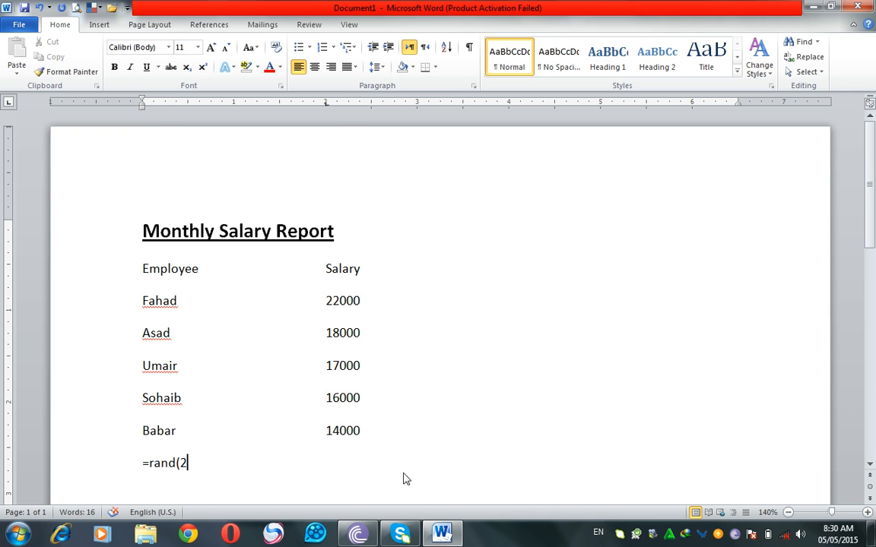
pyautogui.press('Return')
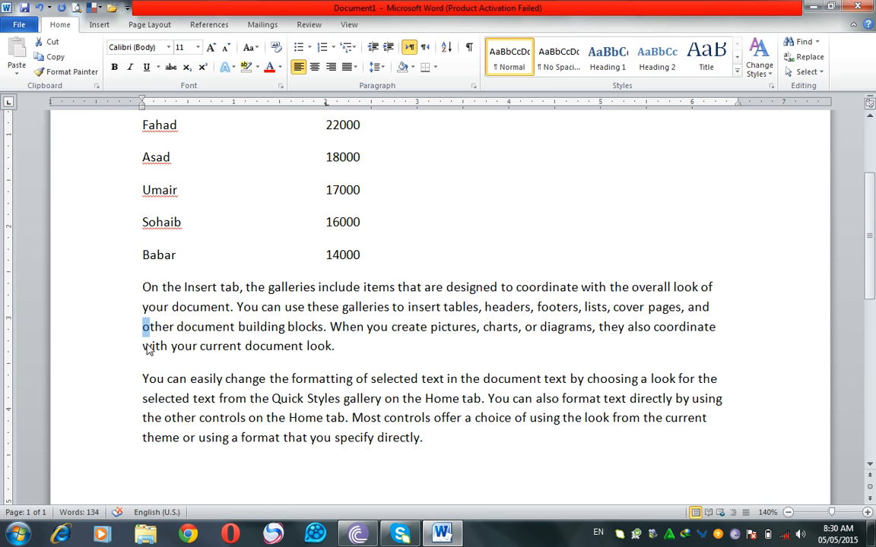
pyautogui.click(143, 379)
pyautogui.press('Down')
pyautogui.press('Down')
pyautogui.press('Down')
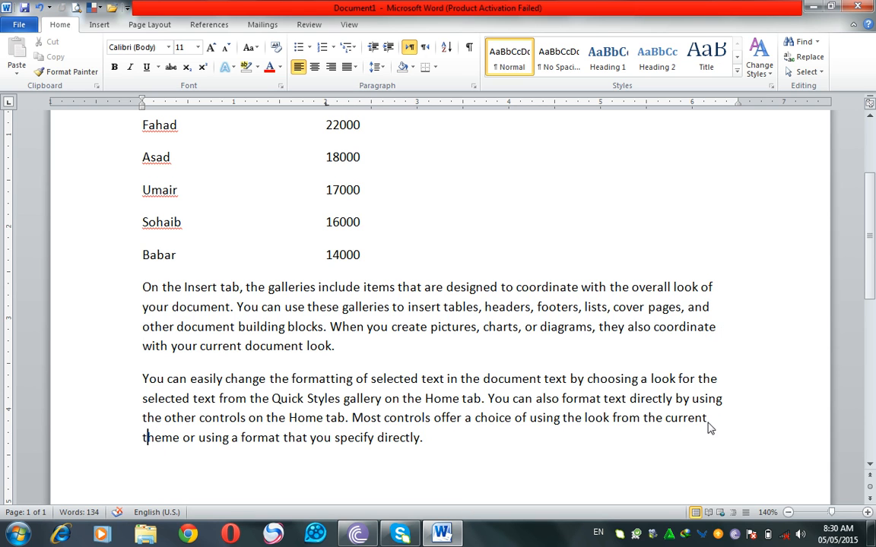
# Step: Replace the sample text below the list with four generated paragraphs using =rand(4)
pyautogui.moveTo(439, 459); pyautogui.dragTo(4, 266)
pyautogui.write('=rand')
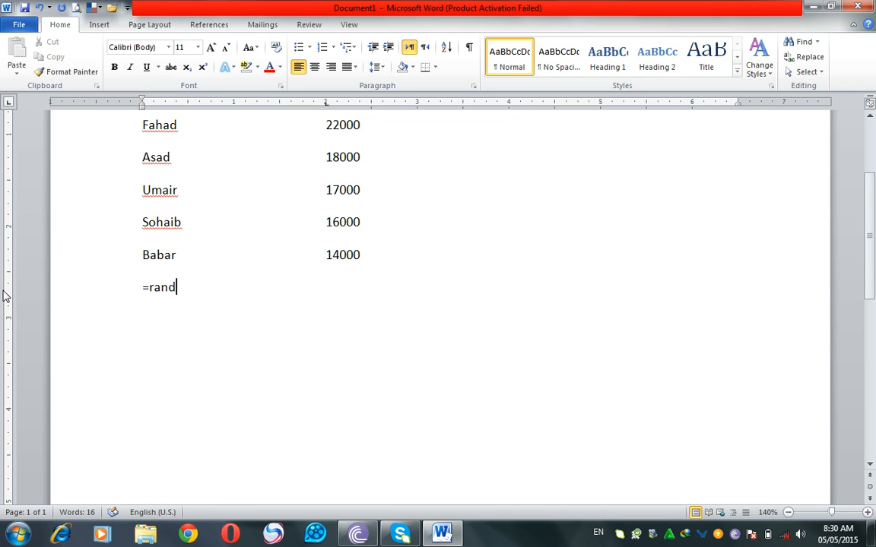
pyautogui.write('(4)')
pyautogui.press('Return')
pyautogui.scroll(2, 228, 304)
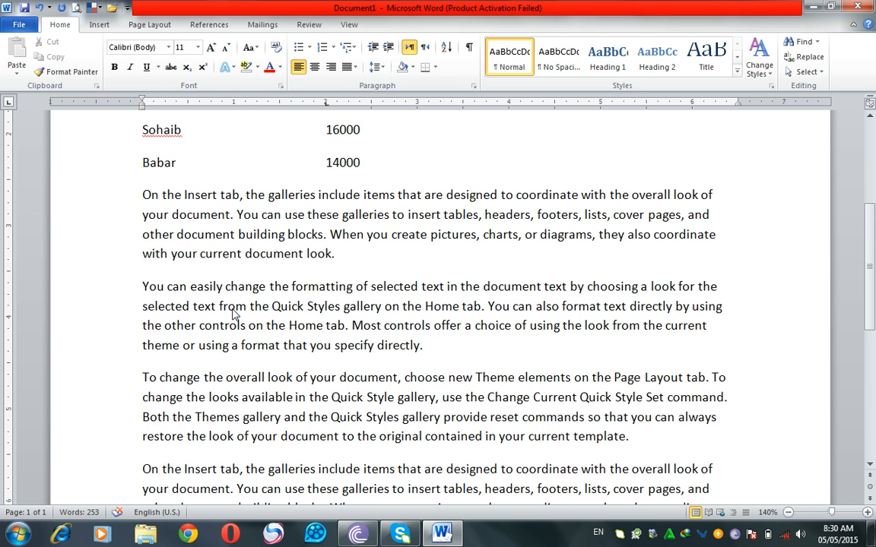
# Step: Justify all four sample paragraphs below the employee list so both edges of the text line up
pyautogui.click(83, 199)
pyautogui.moveTo(83, 204); pyautogui.dragTo(362, 463)
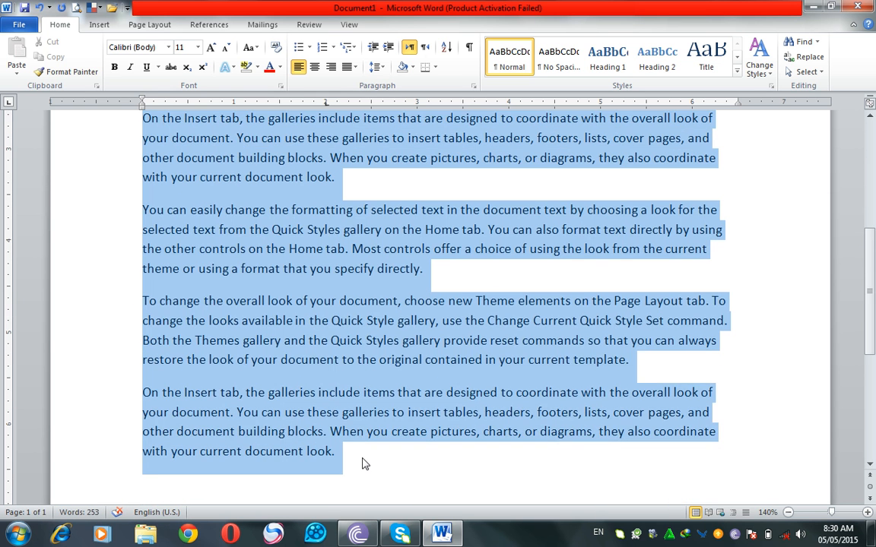
pyautogui.click(355, 70)
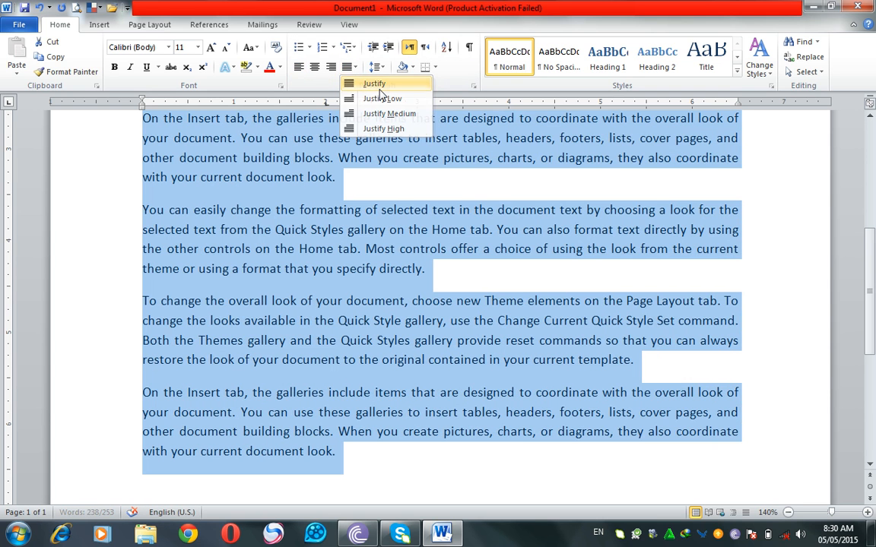
pyautogui.click(380, 90)
pyautogui.click(709, 275)
# Step: Examine the spacing between the lines of the first sample paragraph and the gap before the second paragraph
pyautogui.scroll(2, 715, 304)
pyautogui.scroll(1, 715, 305)
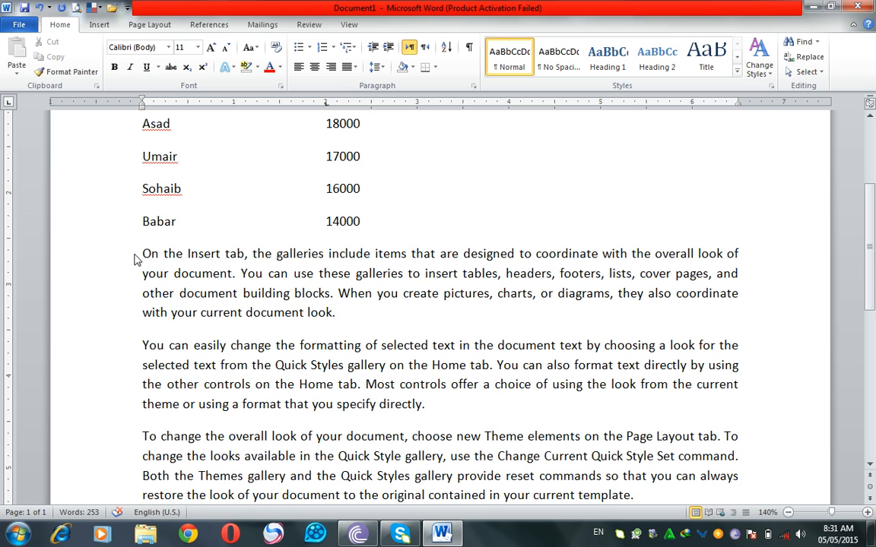
pyautogui.moveTo(141, 253); pyautogui.dragTo(213, 262)
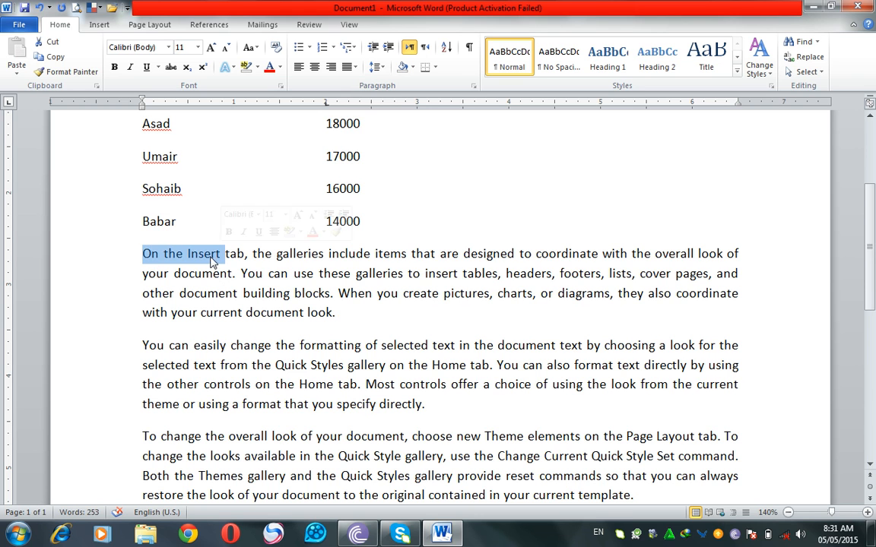
pyautogui.moveTo(143, 273); pyautogui.dragTo(212, 277)
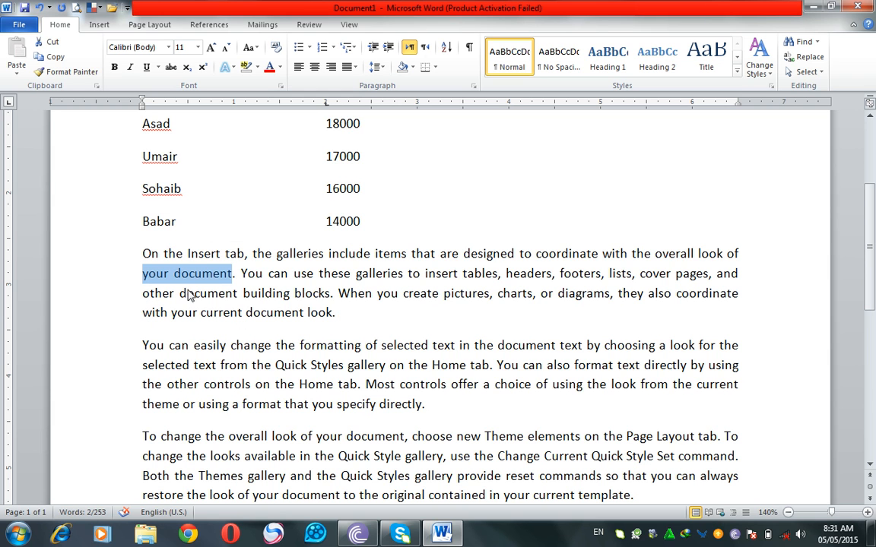
pyautogui.doubleClick(128, 264)
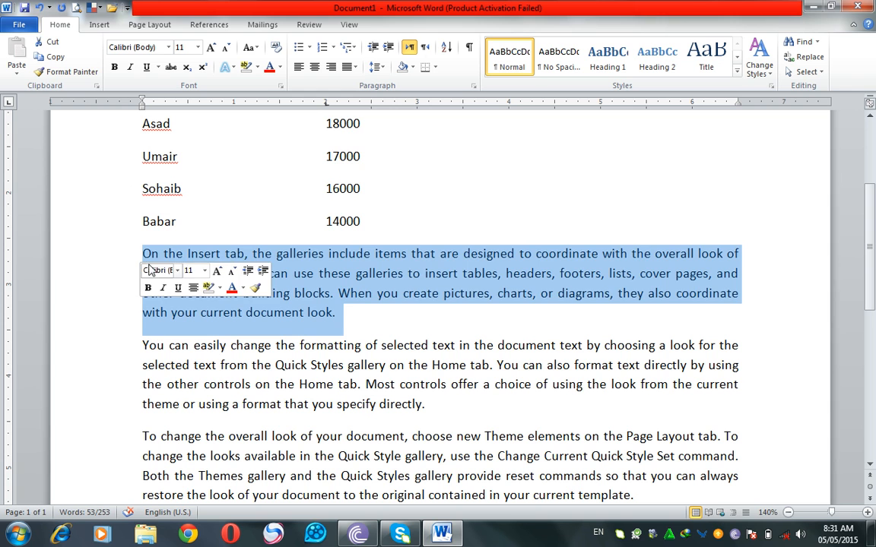
pyautogui.click(140, 272)
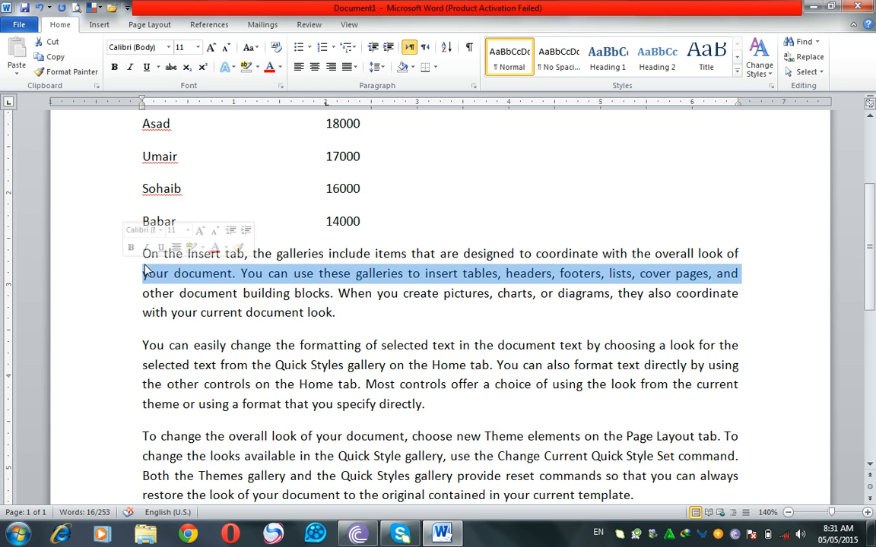
pyautogui.click(145, 269)
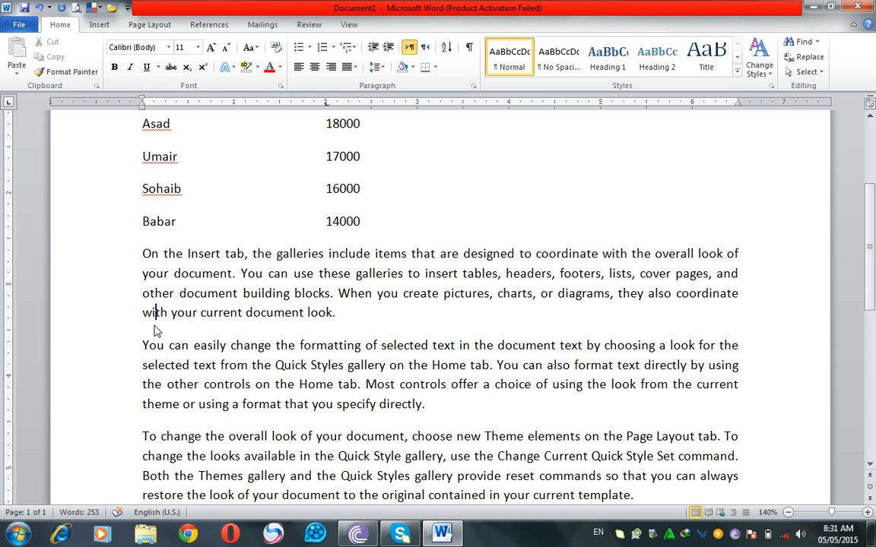
pyautogui.moveTo(111, 255); pyautogui.dragTo(107, 318)
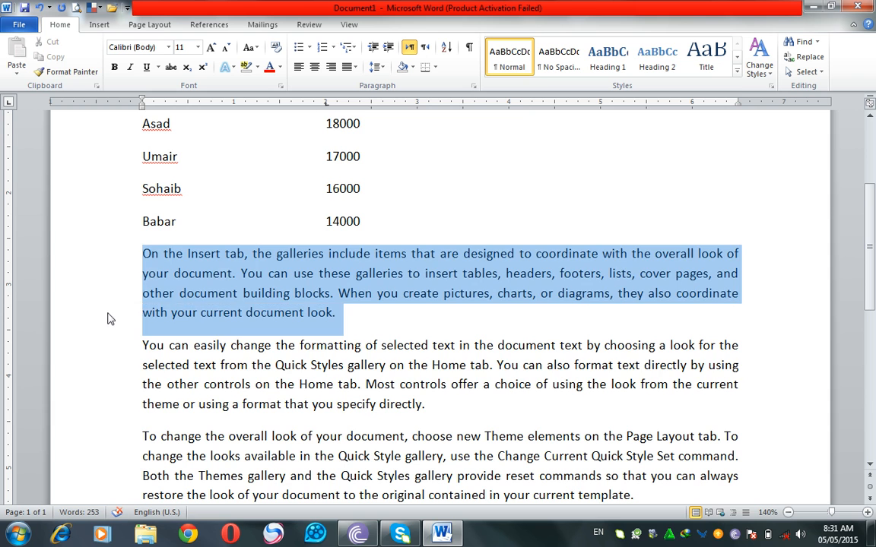
pyautogui.doubleClick(112, 348)
pyautogui.click(159, 332)
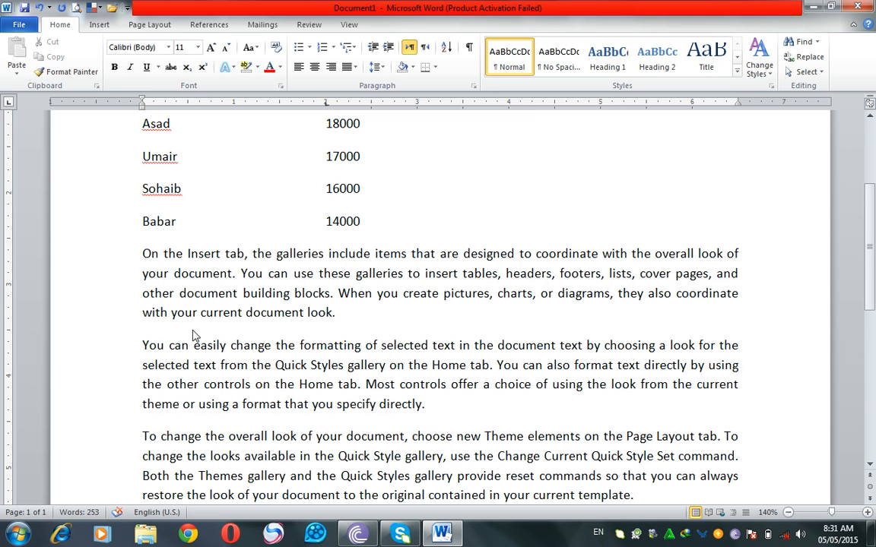
# Step: Set the line spacing of the four sample paragraphs to 1.0
pyautogui.moveTo(107, 253); pyautogui.dragTo(417, 450)
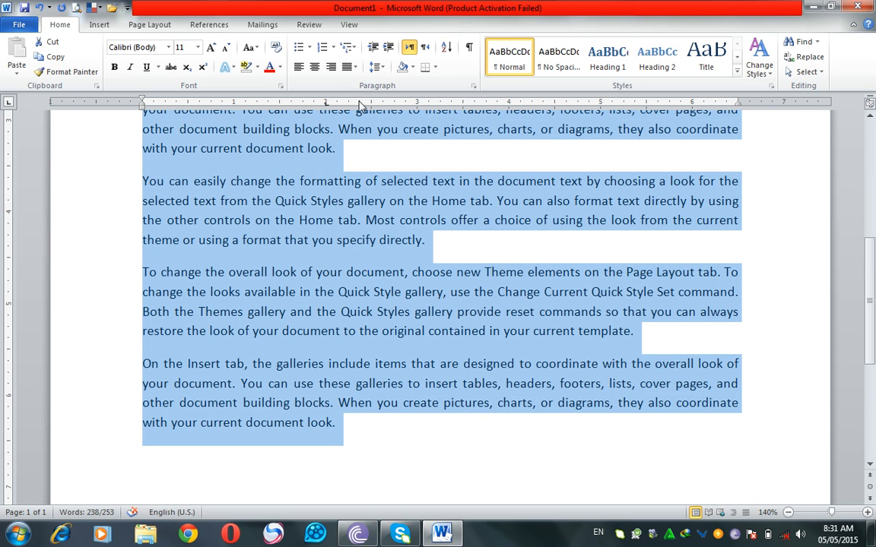
pyautogui.click(384, 70)
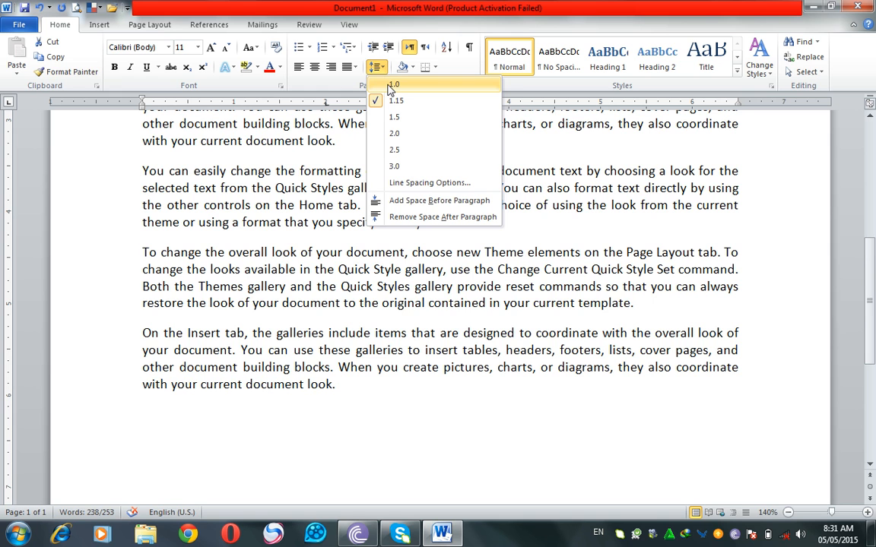
pyautogui.click(392, 85)
pyautogui.scroll(3, 198, 220)
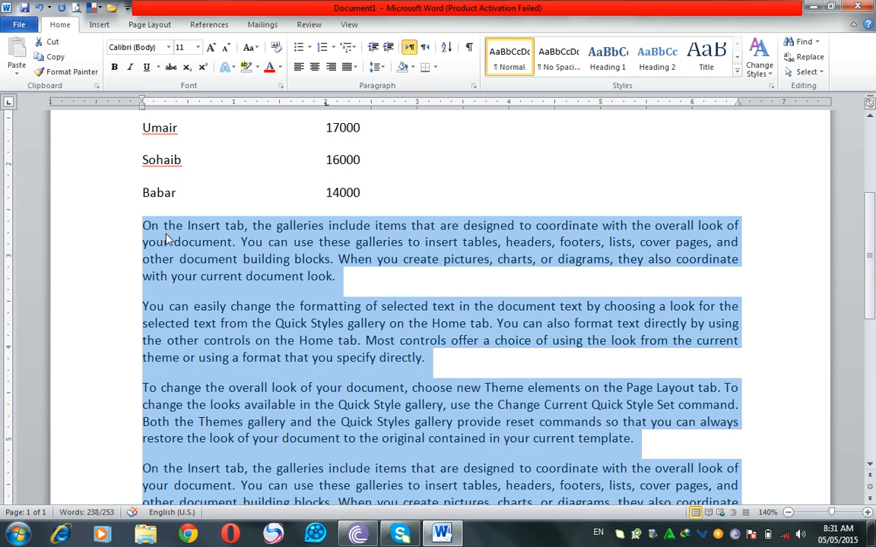
# Step: Try line spacings of 1.5, 2.0 and 2.5 on the four sample paragraphs
pyautogui.click(374, 68)
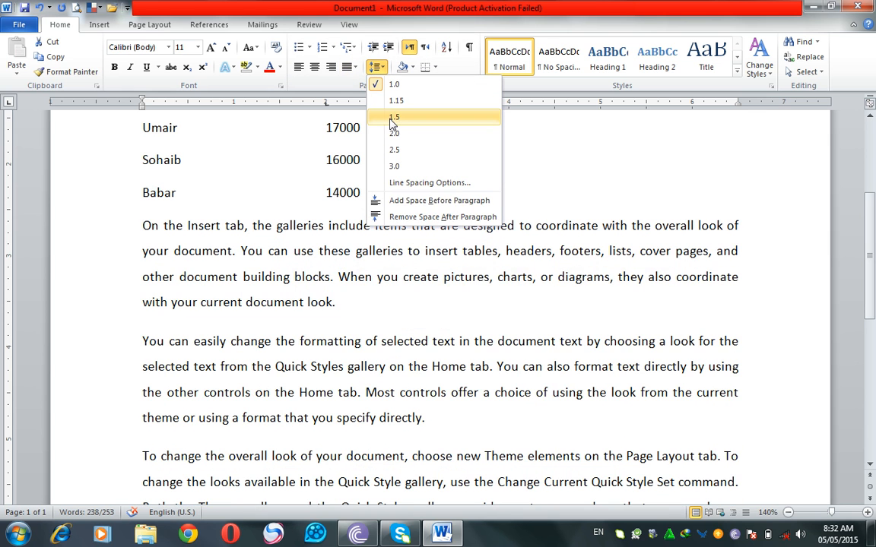
pyautogui.click(393, 118)
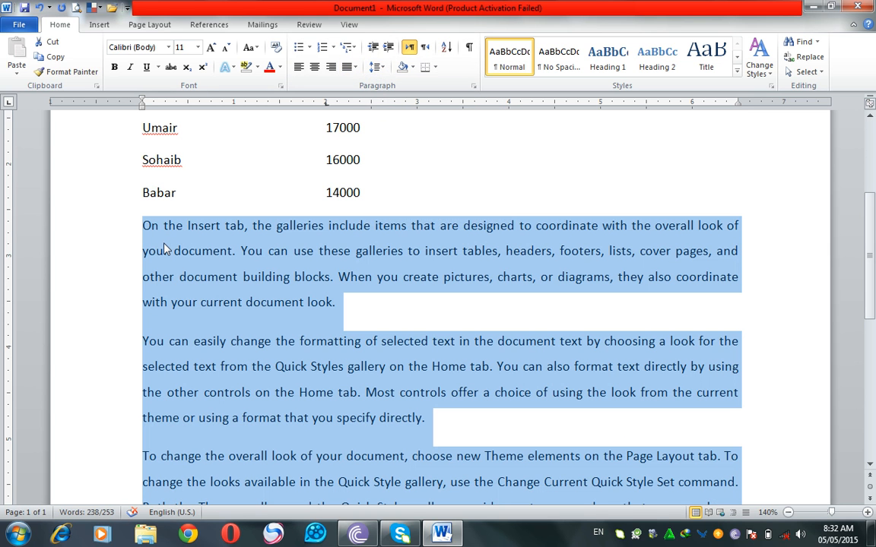
pyautogui.click(376, 69)
pyautogui.click(394, 133)
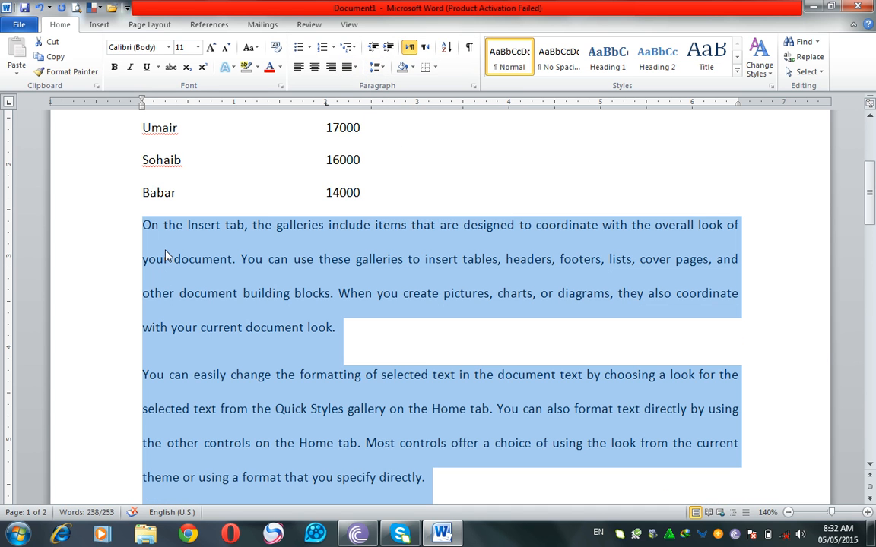
pyautogui.click(374, 67)
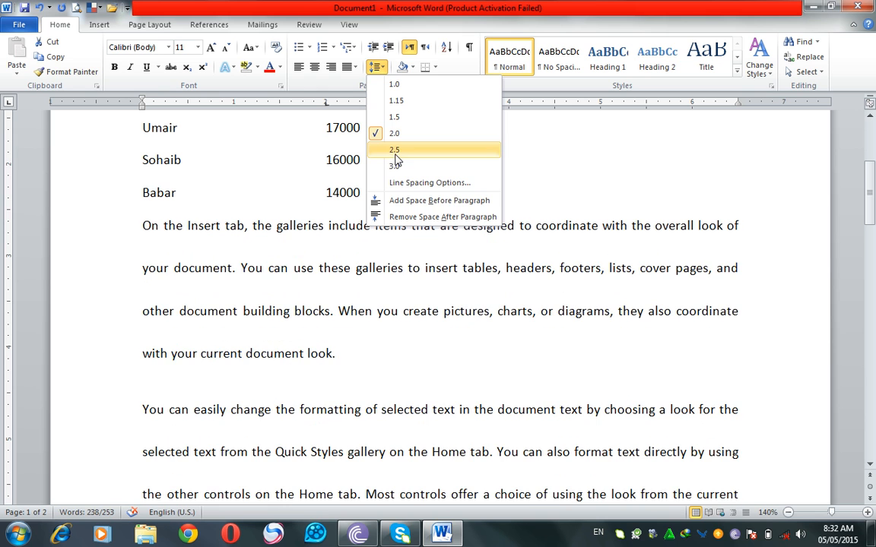
pyautogui.click(394, 152)
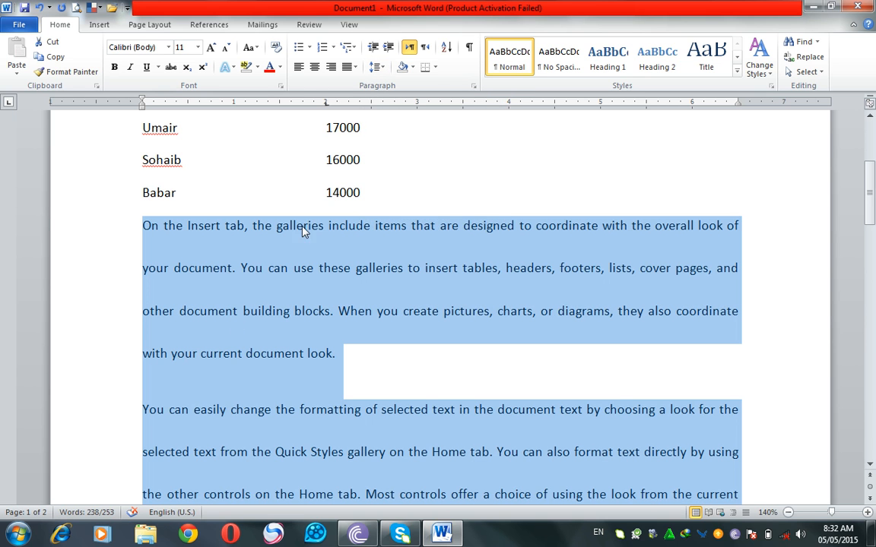
# Step: Reduce the line spacing of the four sample paragraphs to 1.0, and set it to 1.15
pyautogui.click(375, 67)
pyautogui.click(391, 84)
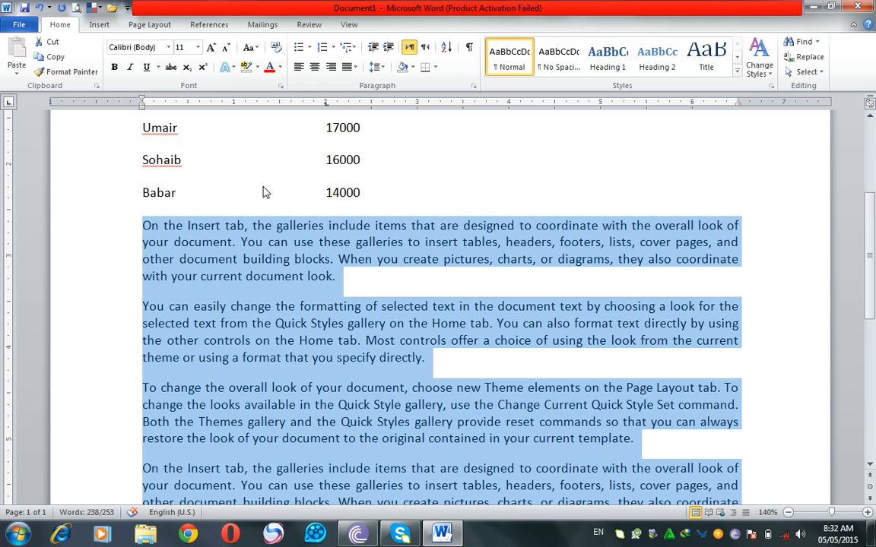
pyautogui.click(374, 67)
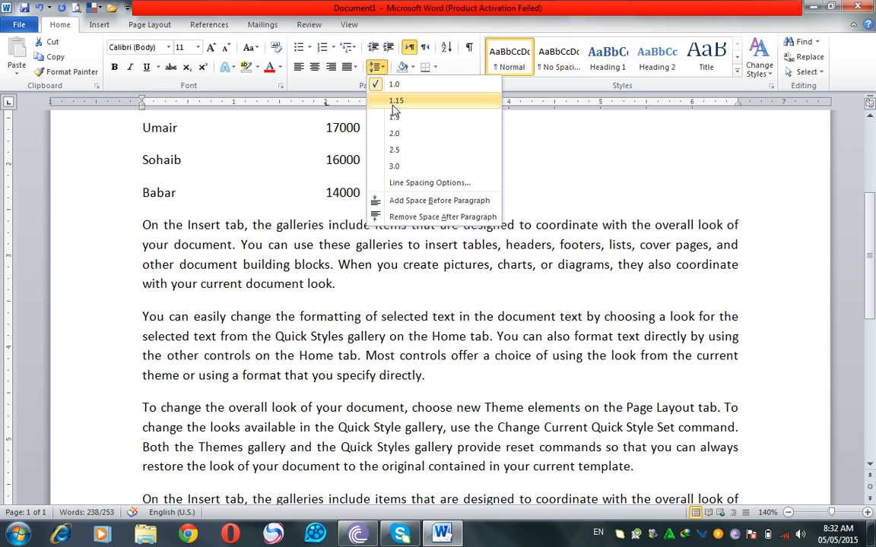
pyautogui.click(394, 104)
# Step: Preview removing the space after the sample paragraphs without applying it, and examine the gaps that separate the paragraphs
pyautogui.click(377, 67)
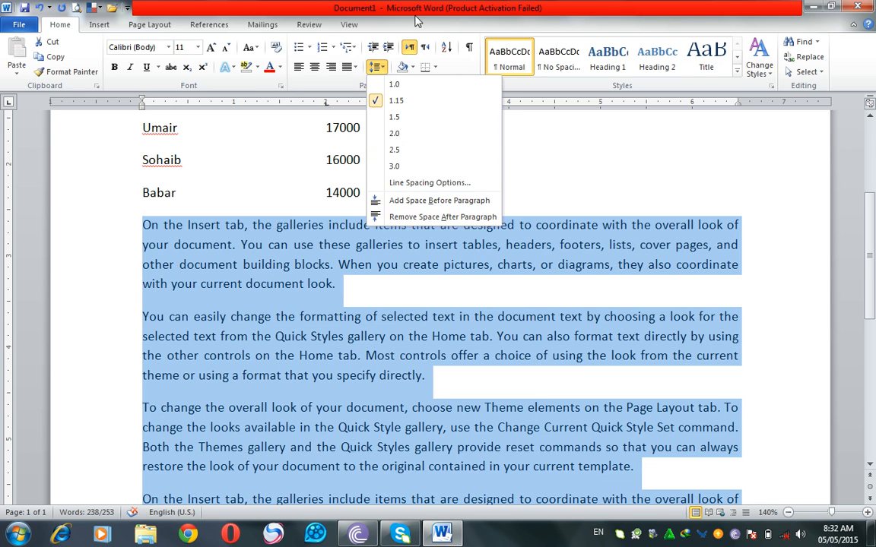
pyautogui.click(416, 11)
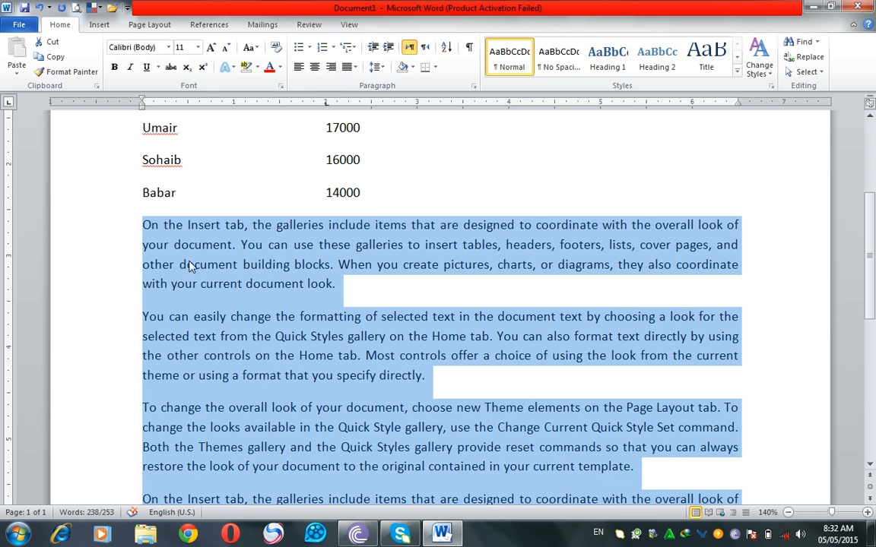
pyautogui.click(254, 264)
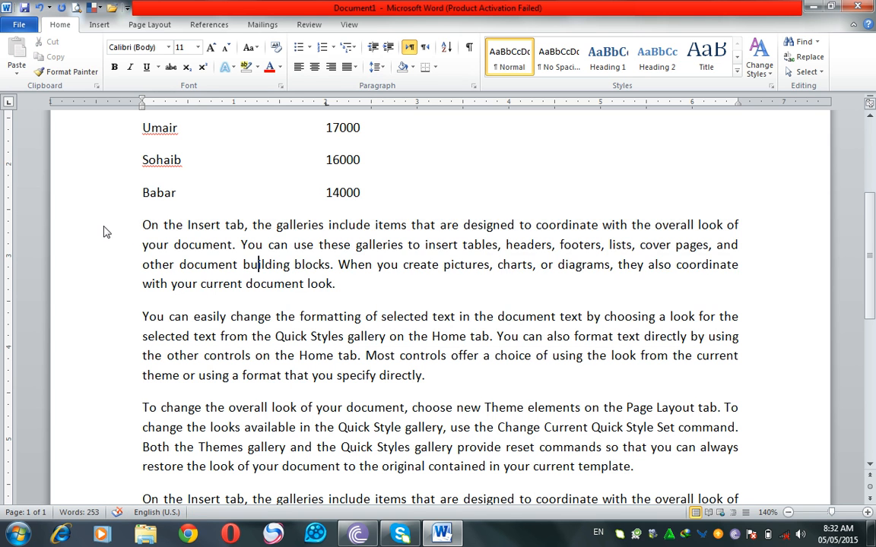
pyautogui.moveTo(97, 224); pyautogui.dragTo(109, 279)
pyautogui.tripleClick(155, 342)
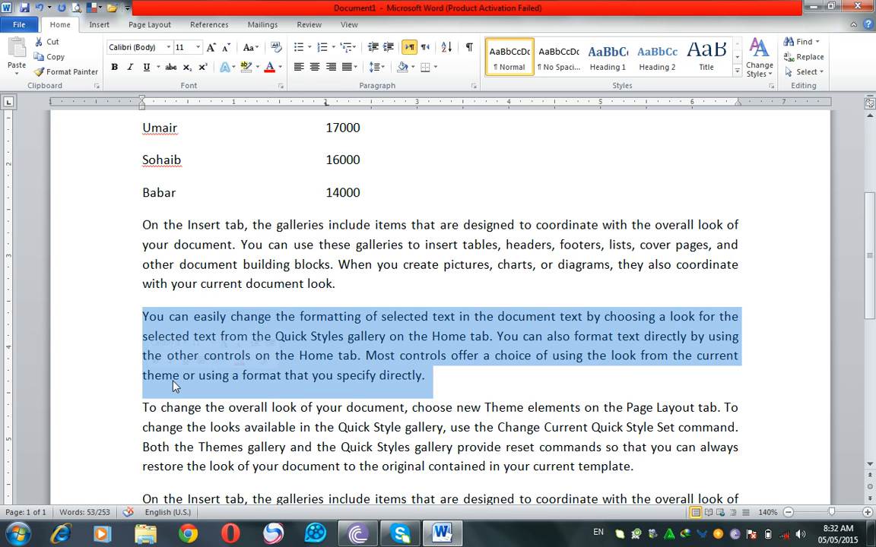
pyautogui.scroll(-1, 173, 387)
pyautogui.scroll(-1, 173, 388)
pyautogui.moveTo(109, 316); pyautogui.dragTo(122, 456)
pyautogui.click(361, 323)
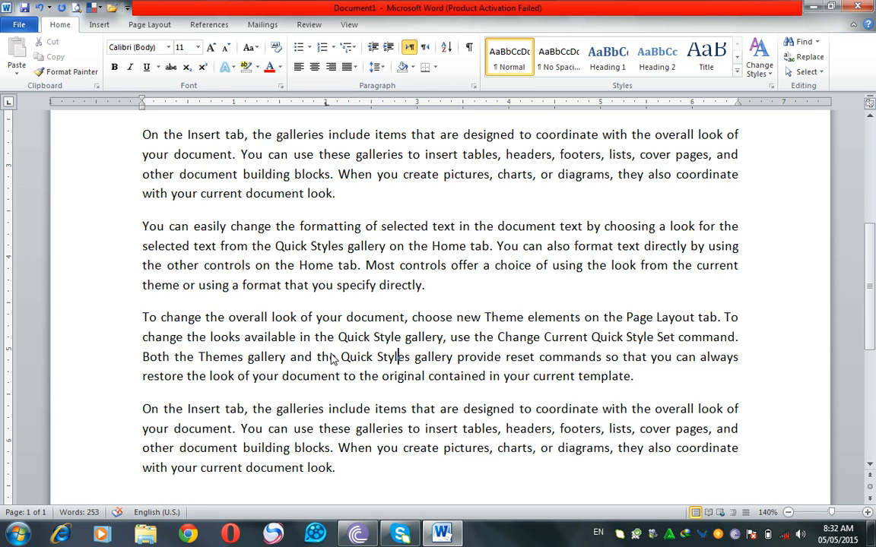
pyautogui.moveTo(111, 131); pyautogui.dragTo(166, 266)
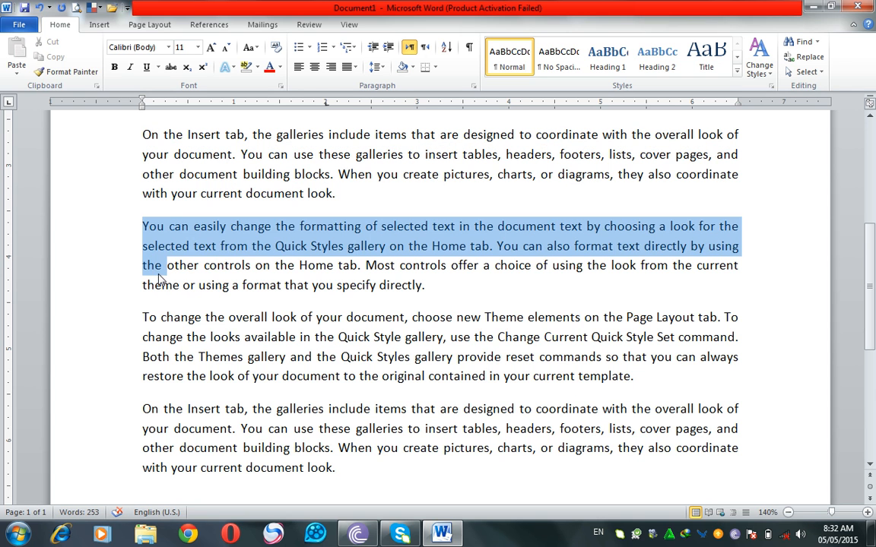
pyautogui.click(159, 220)
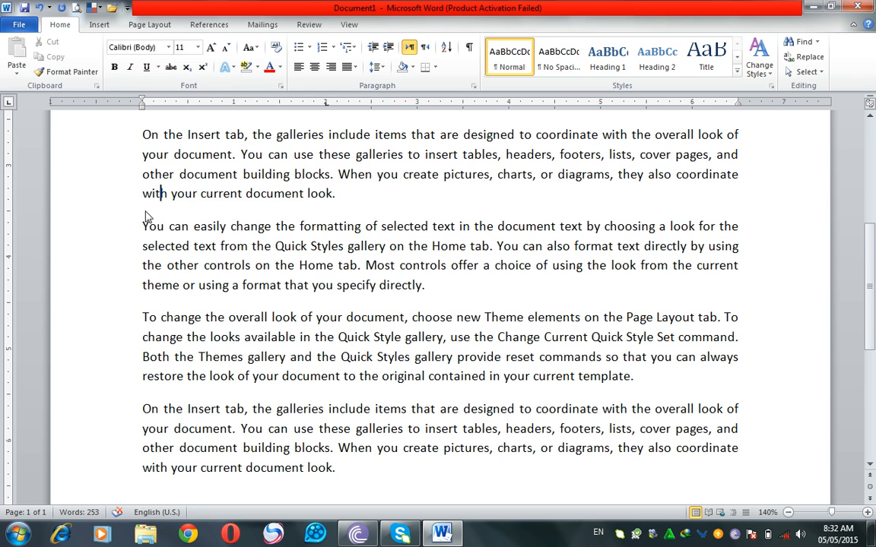
pyautogui.moveTo(113, 127); pyautogui.dragTo(124, 170)
pyautogui.moveTo(125, 226); pyautogui.dragTo(201, 298)
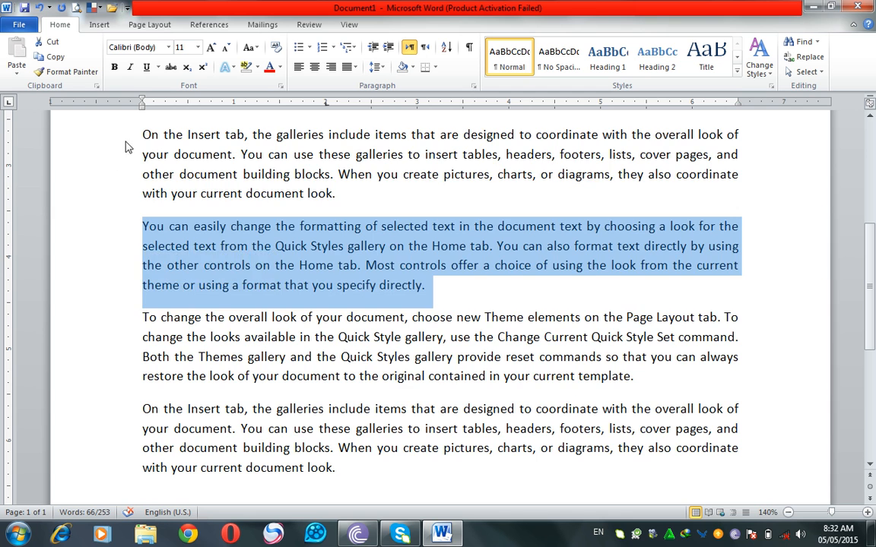
# Step: Remove the space after all four sample paragraphs
pyautogui.doubleClick(116, 131)
pyautogui.moveTo(344, 249); pyautogui.dragTo(520, 466)
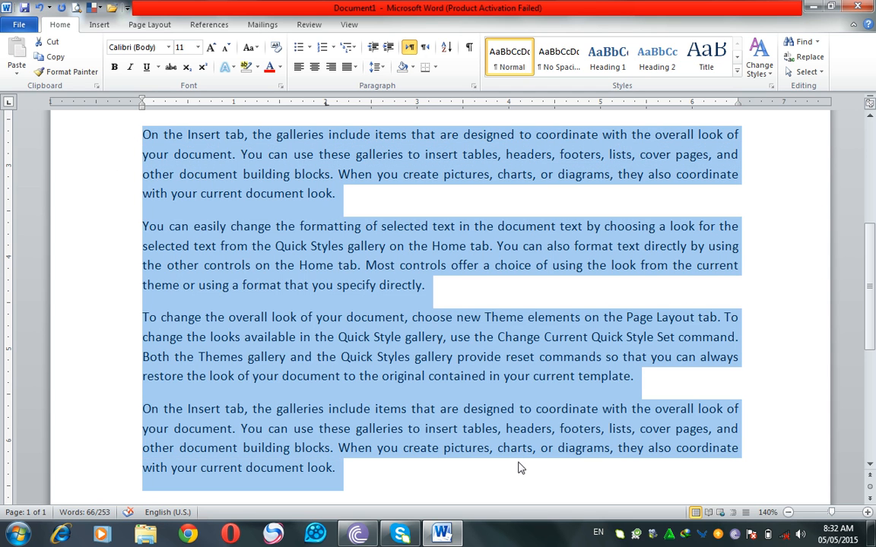
pyautogui.click(383, 71)
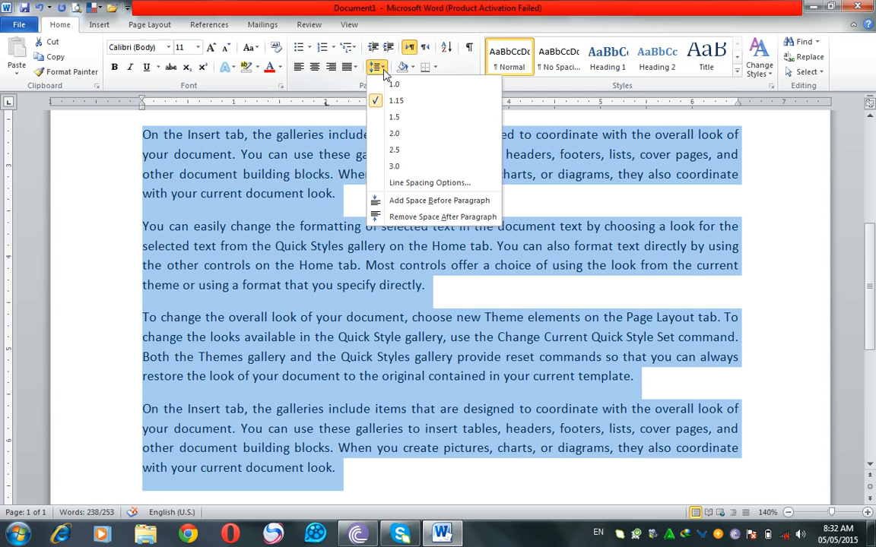
pyautogui.click(402, 219)
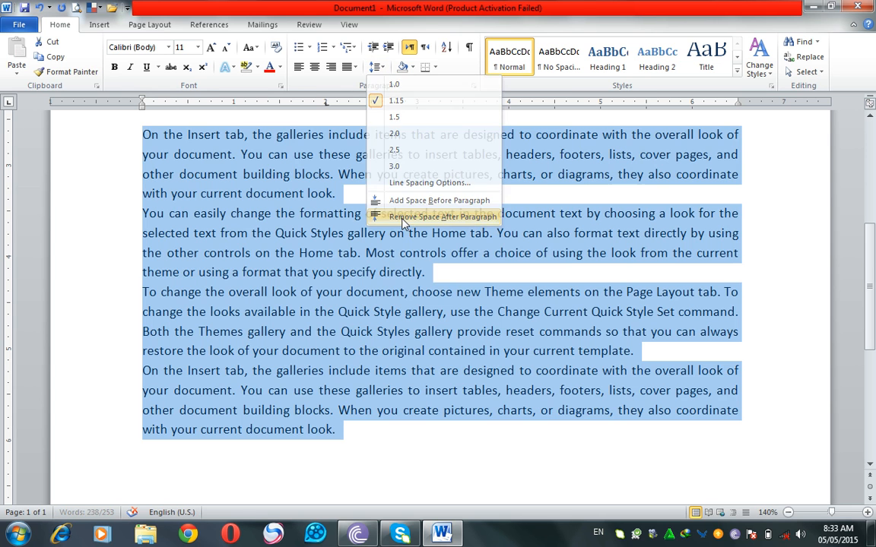
pyautogui.click(481, 291)
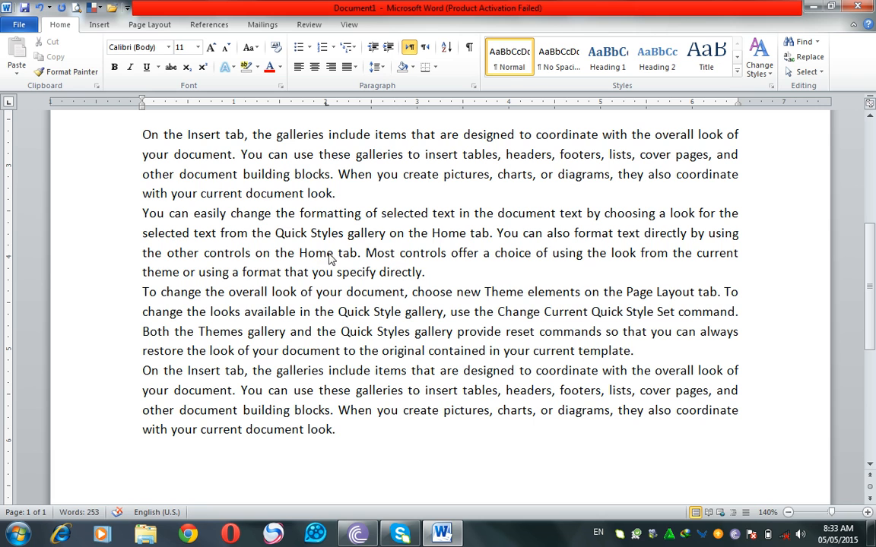
# Step: Extend the last line of the first sample paragraph with a filler sentence of random letters ending in a full stop
pyautogui.click(384, 196)
pyautogui.write('fhgffjhfg')
pyautogui.write('ihhfh hgfhjhfhhjfhhfjhjhfhjjhgfjh jhfh hgfg')
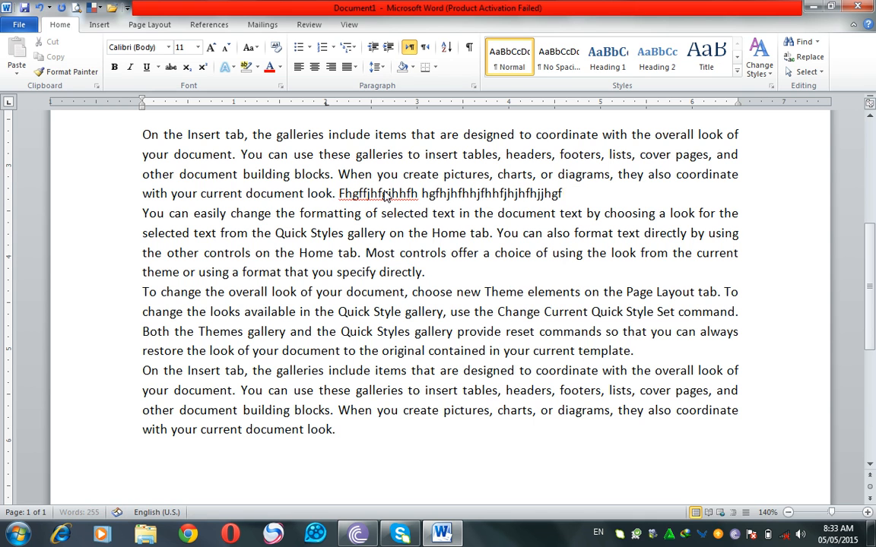
pyautogui.write(' jhfhj fhgfhg')
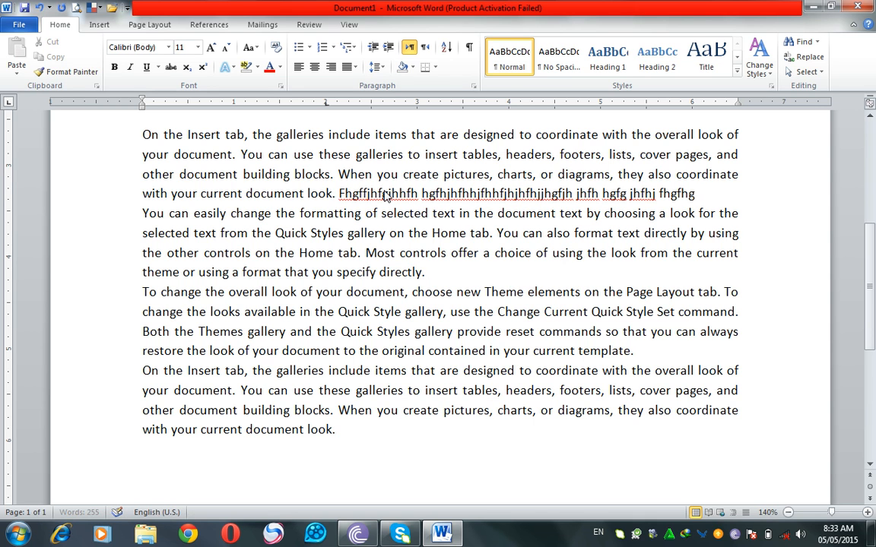
pyautogui.write('.')
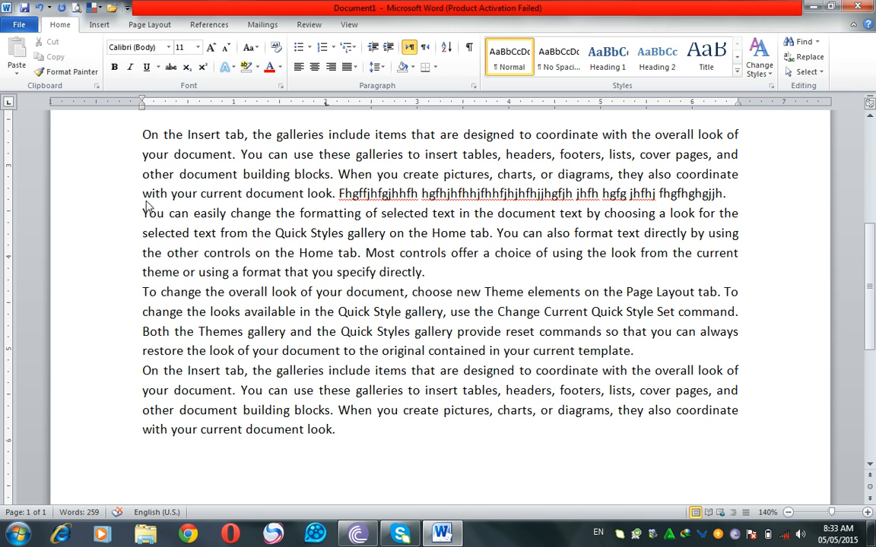
# Step: Add space after all four sample paragraphs, and select each paragraph in turn to check how they are separated
pyautogui.moveTo(143, 215); pyautogui.dragTo(228, 240)
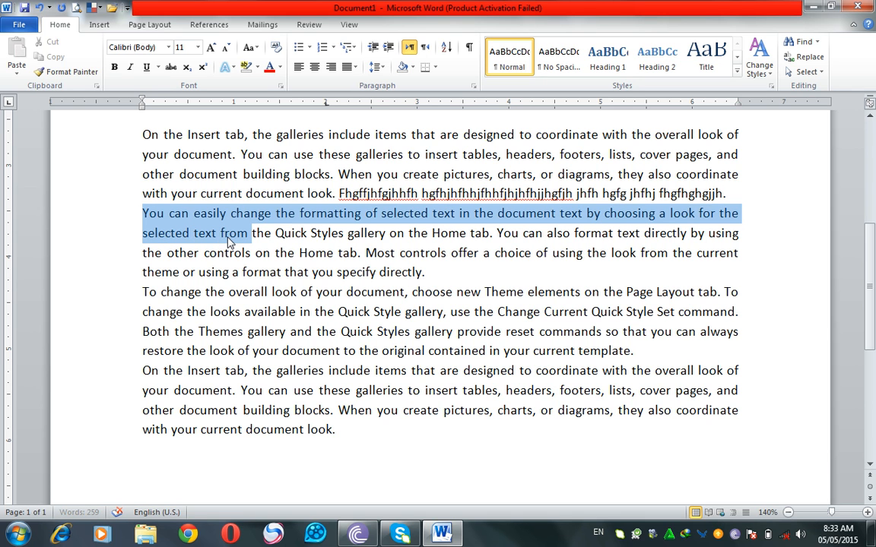
pyautogui.moveTo(106, 133); pyautogui.dragTo(344, 430)
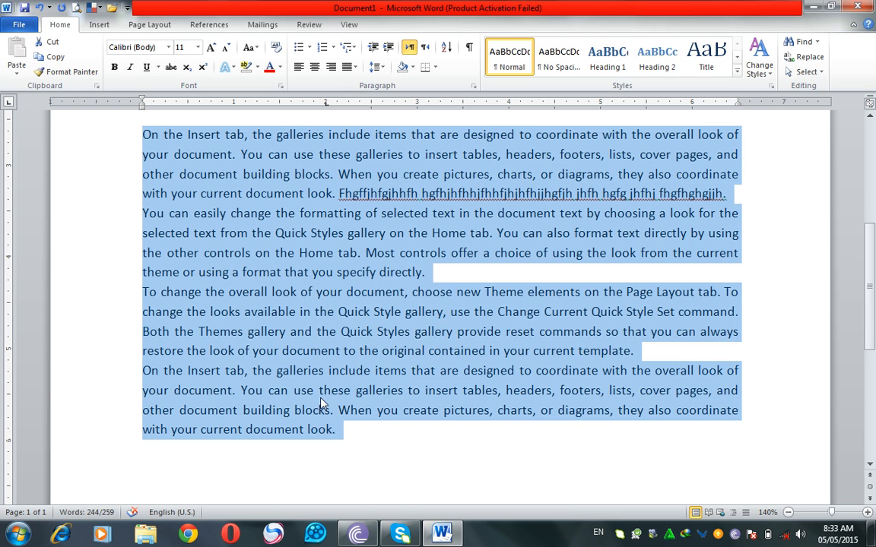
pyautogui.click(384, 69)
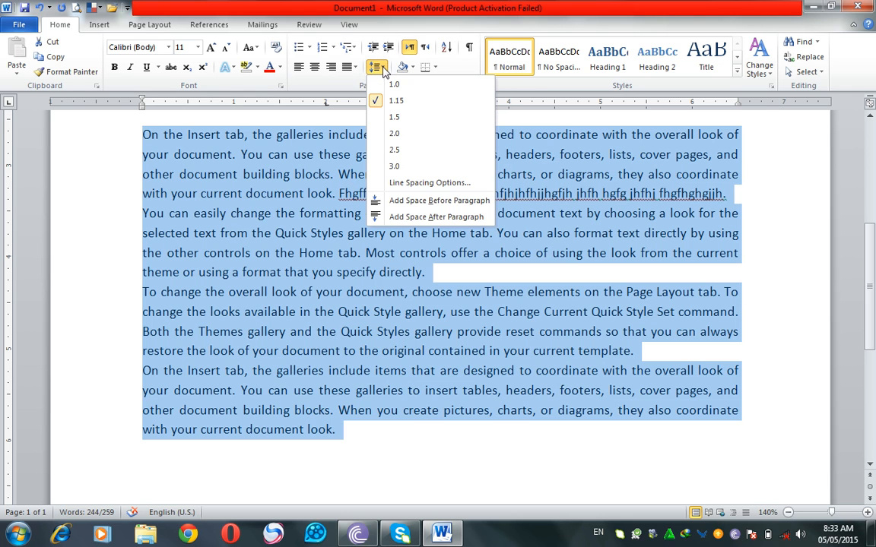
pyautogui.click(406, 218)
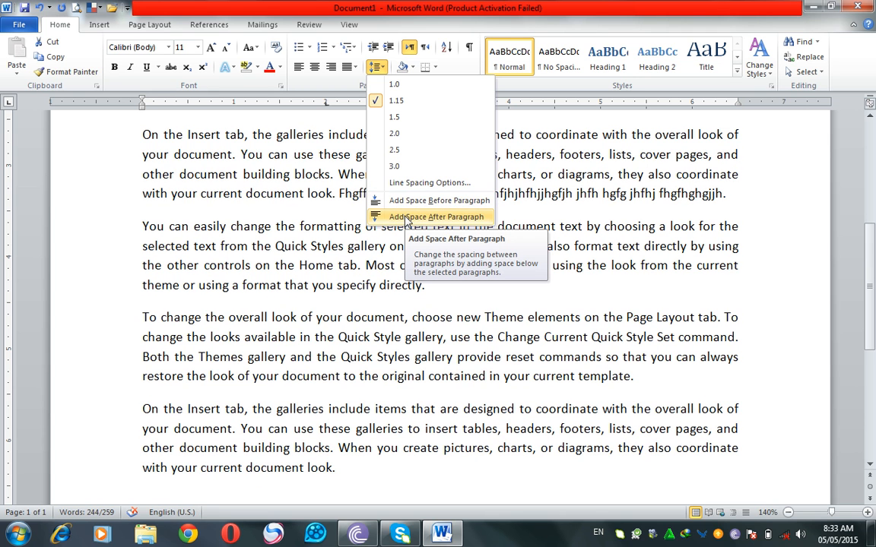
pyautogui.click(407, 218)
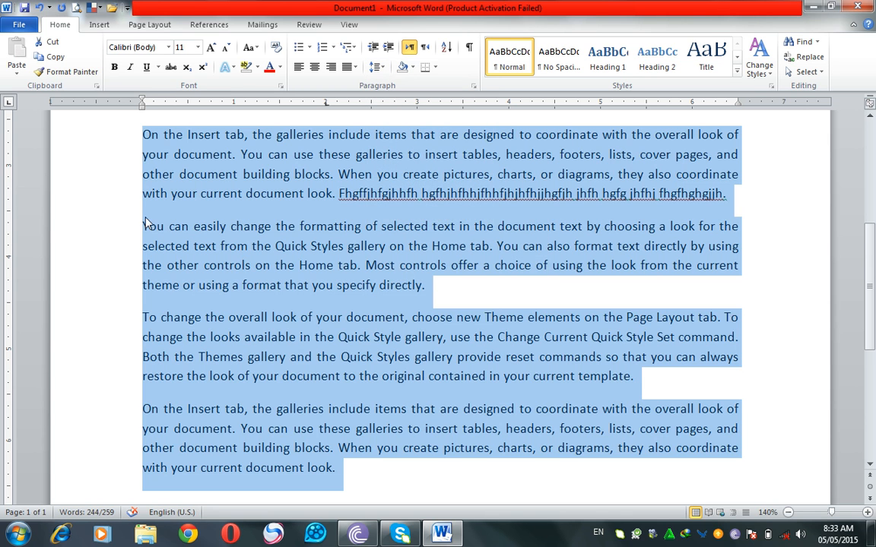
pyautogui.click(401, 336)
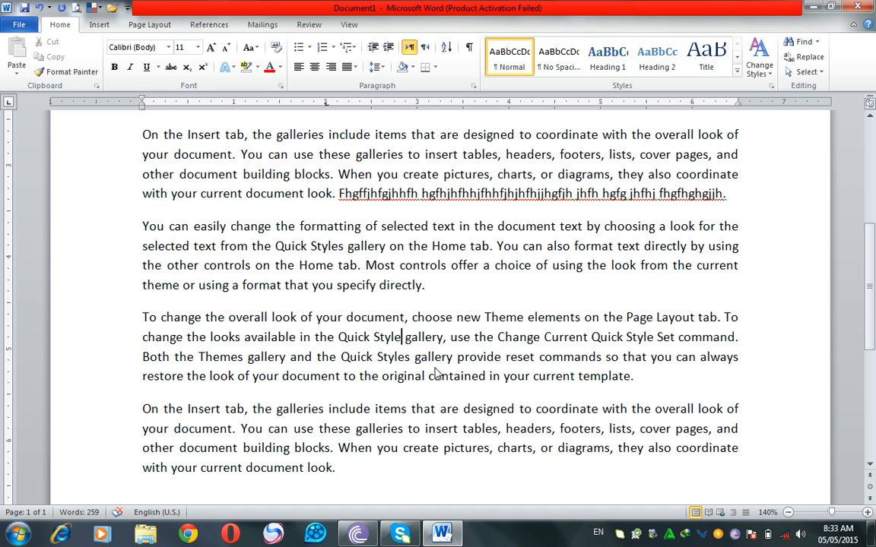
pyautogui.doubleClick(125, 185)
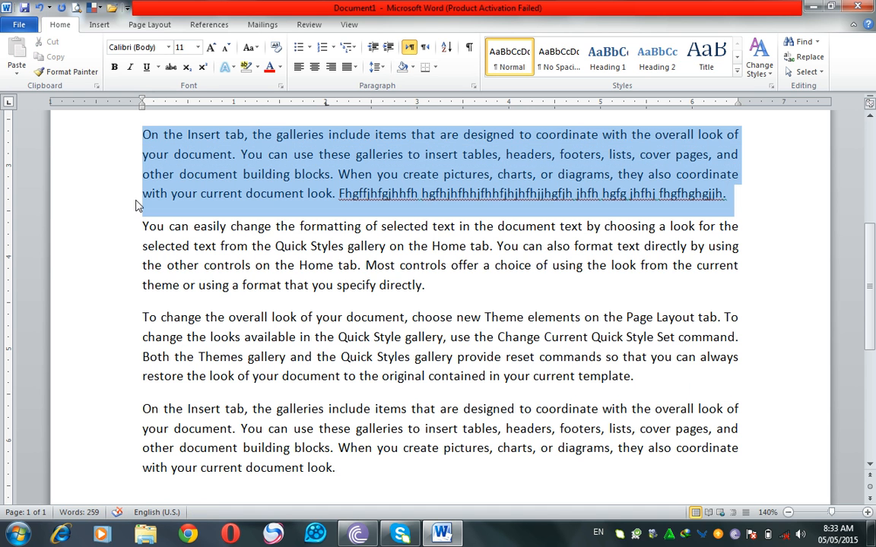
pyautogui.doubleClick(125, 262)
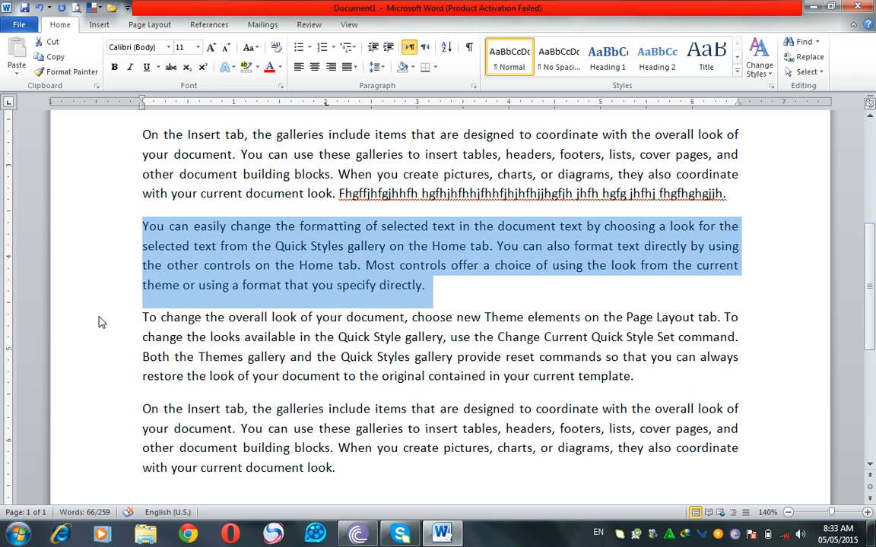
pyautogui.doubleClick(97, 349)
pyautogui.doubleClick(99, 428)
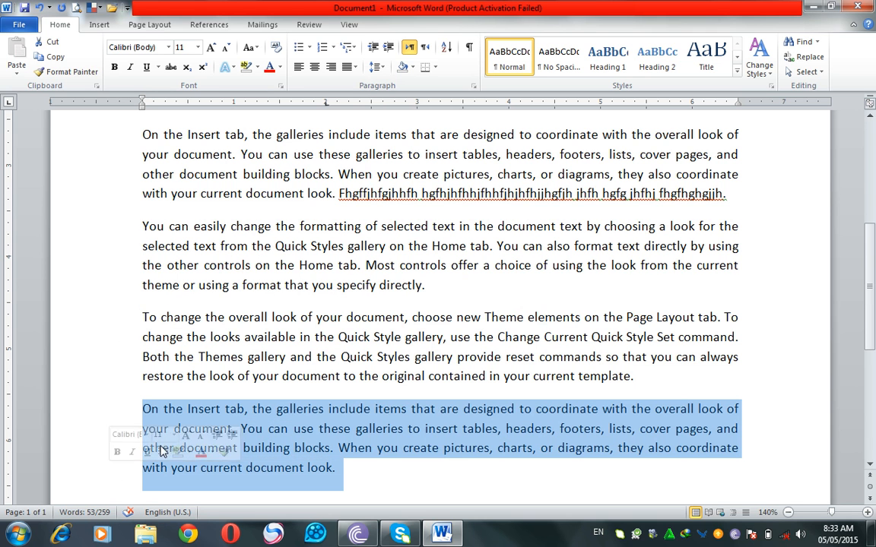
pyautogui.click(449, 433)
# Step: Select the four sample paragraphs again and remove the space after them
pyautogui.moveTo(354, 475); pyautogui.dragTo(120, 140)
pyautogui.click(375, 67)
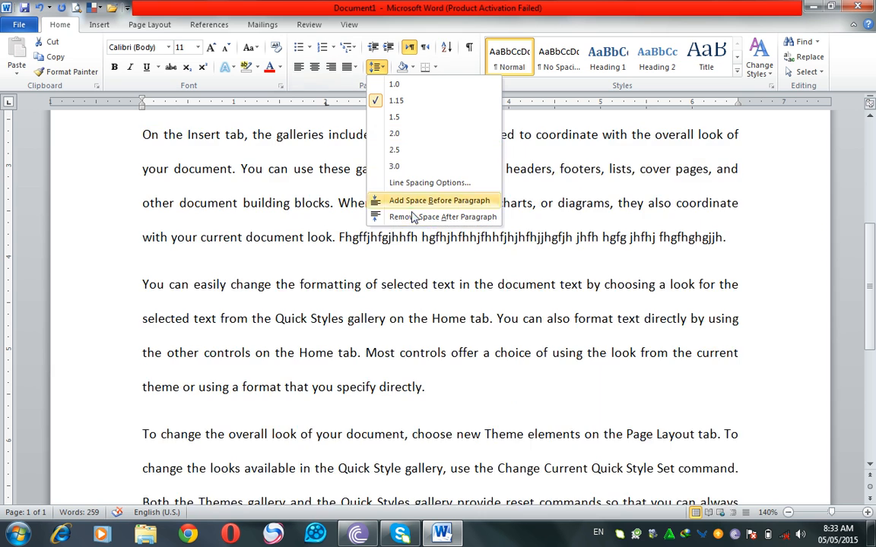
pyautogui.click(411, 217)
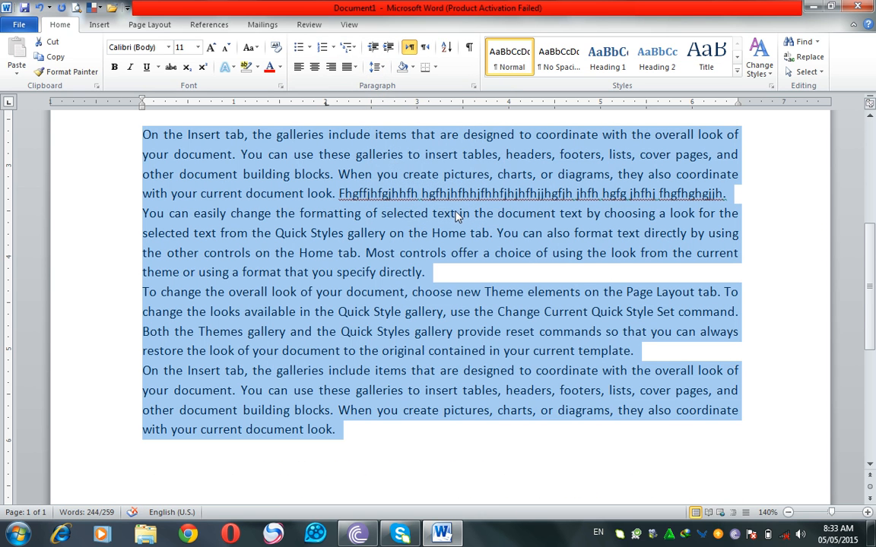
# Step: Preview adding space before the four sample paragraphs without applying it, and examine where they meet the salary list
pyautogui.click(375, 66)
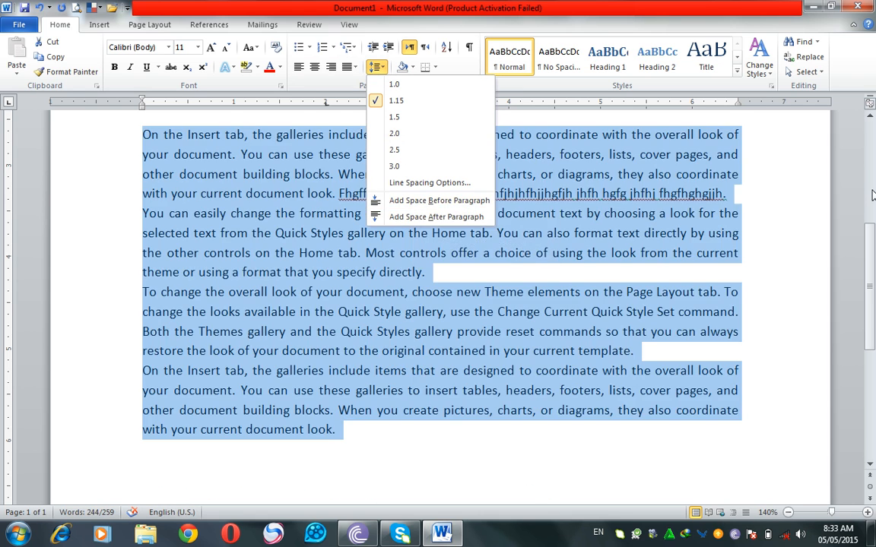
pyautogui.click(416, 202)
pyautogui.scroll(5, 871, 228)
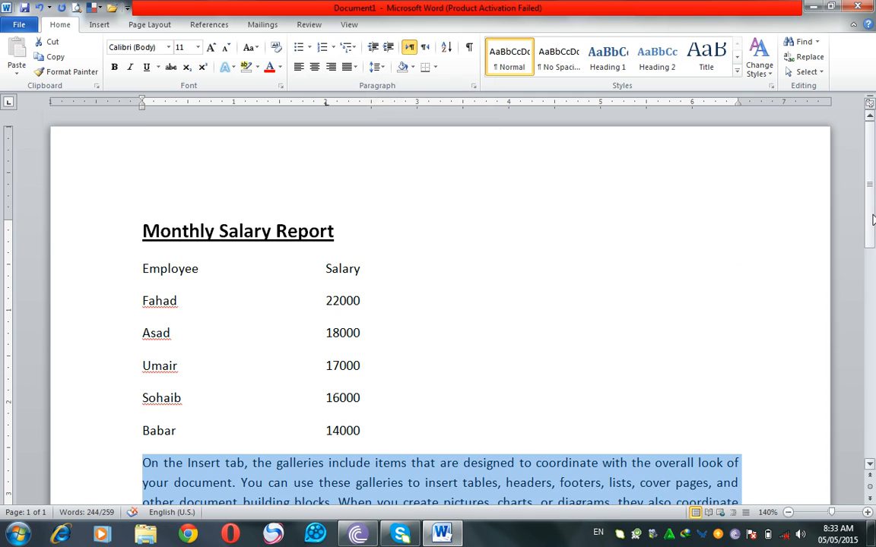
pyautogui.scroll(-1, 871, 229)
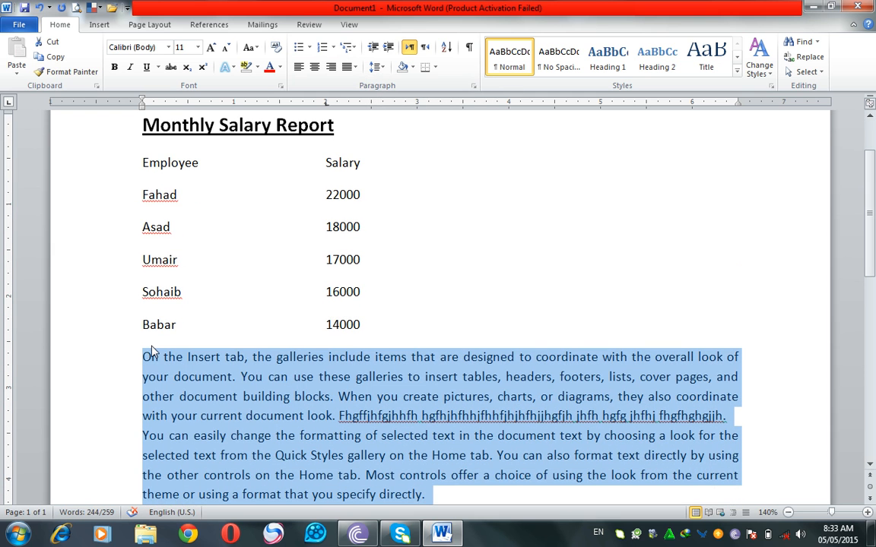
# Step: Restore the space after the four selected sample paragraphs
pyautogui.click(377, 67)
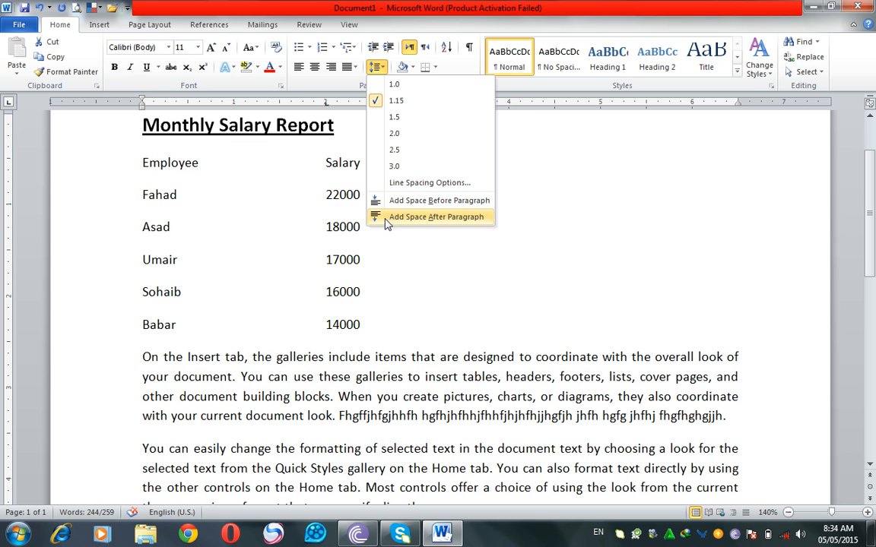
pyautogui.click(388, 218)
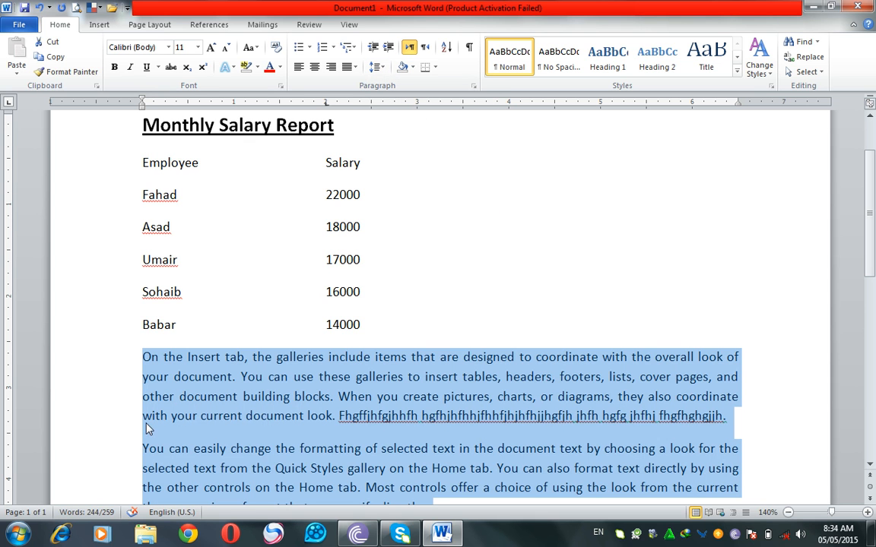
pyautogui.click(300, 348)
# Step: Shade the Monthly Salary Report title paragraph with the lightest aqua theme colour
pyautogui.scroll(3, 303, 358)
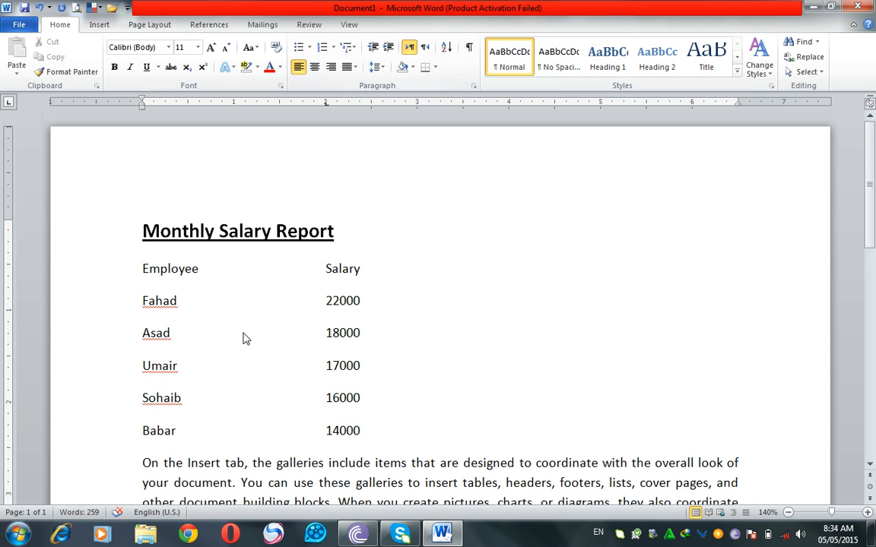
pyautogui.click(143, 231)
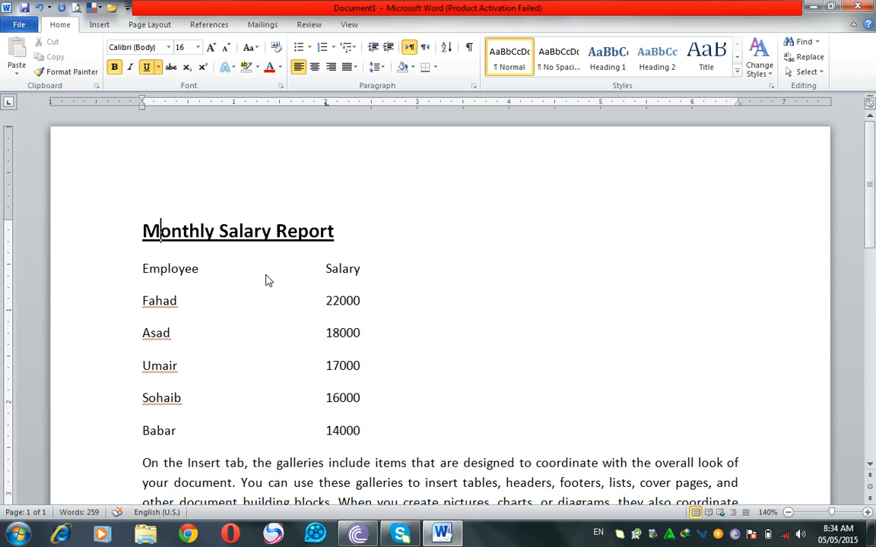
pyautogui.click(413, 68)
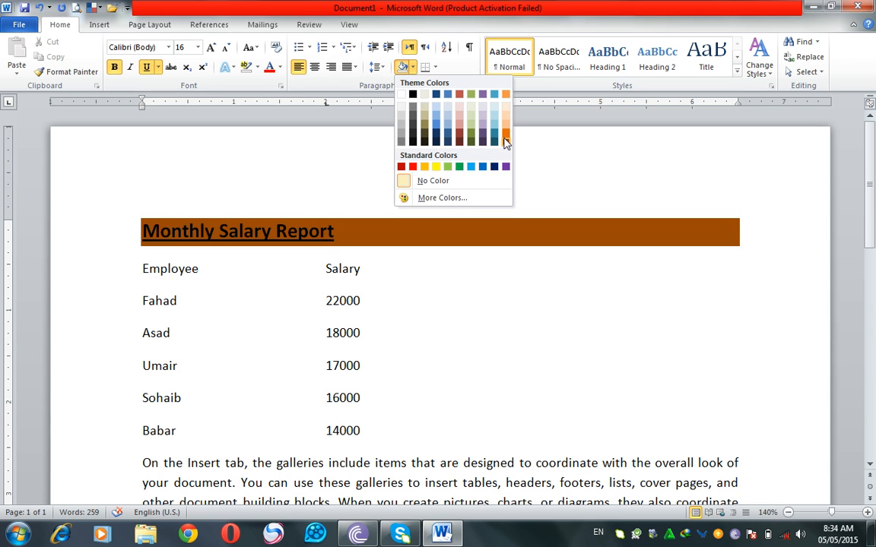
pyautogui.click(500, 114)
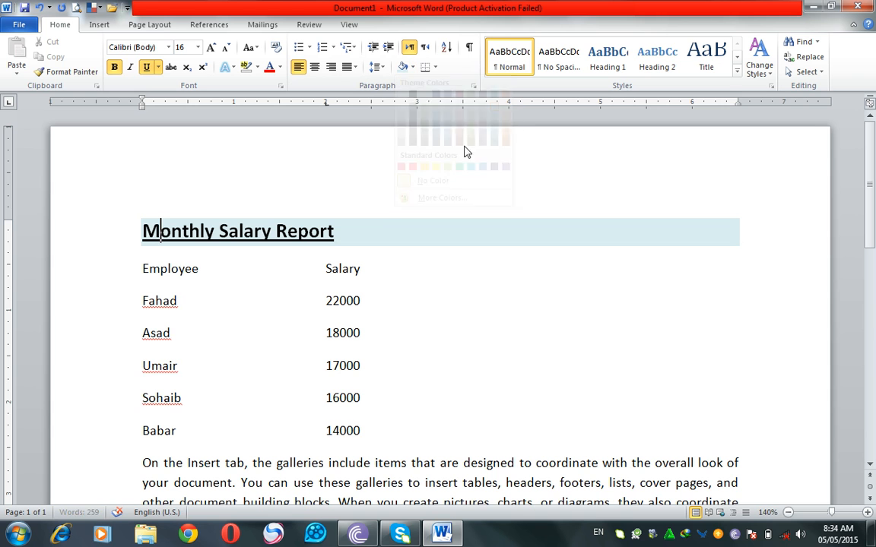
pyautogui.click(386, 288)
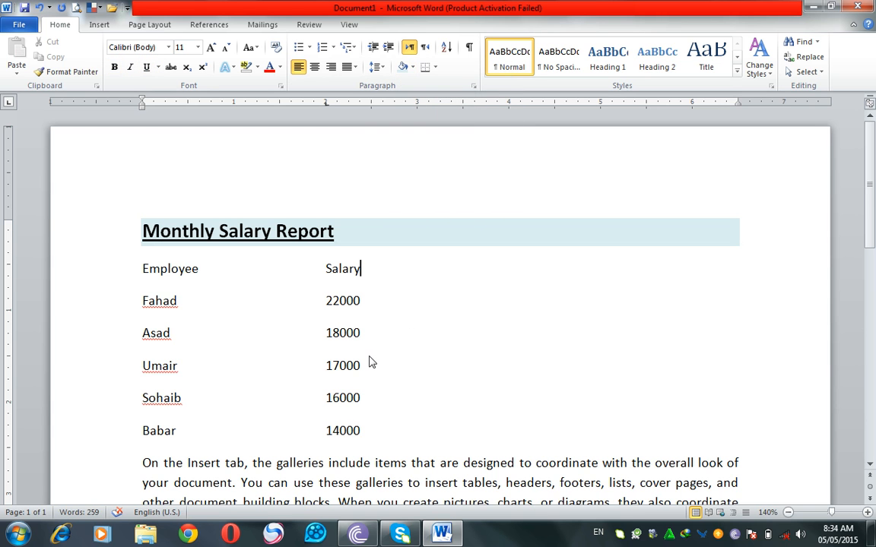
# Step: Shade the second sample paragraph with a lighter blue theme colour, and undo that shading
pyautogui.scroll(-5, 365, 342)
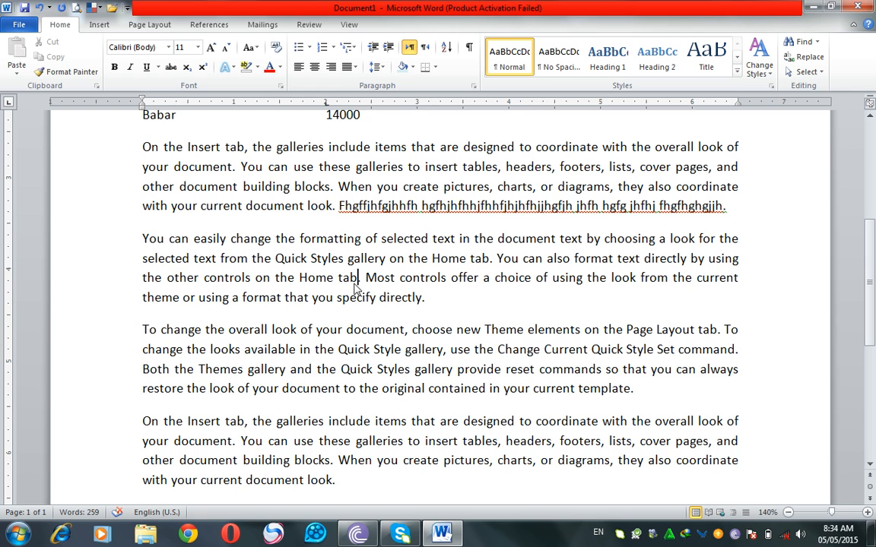
pyautogui.click(412, 68)
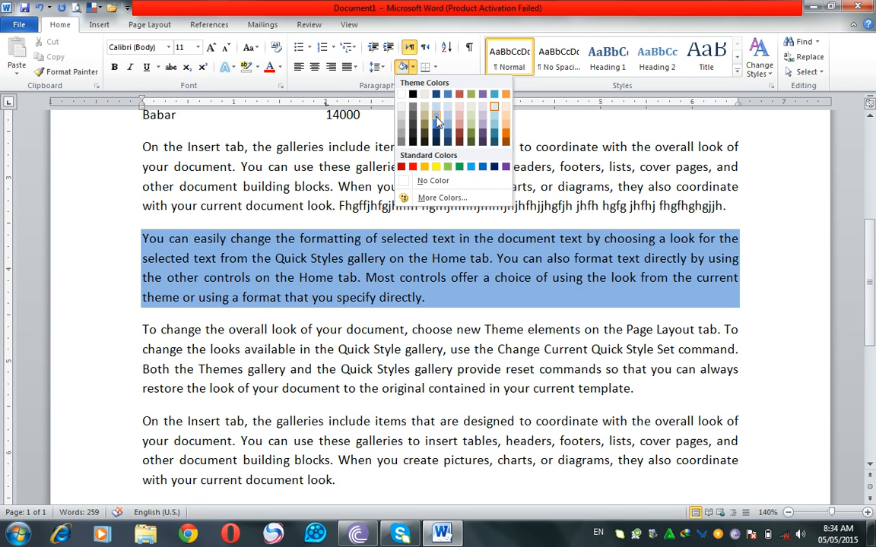
pyautogui.click(437, 122)
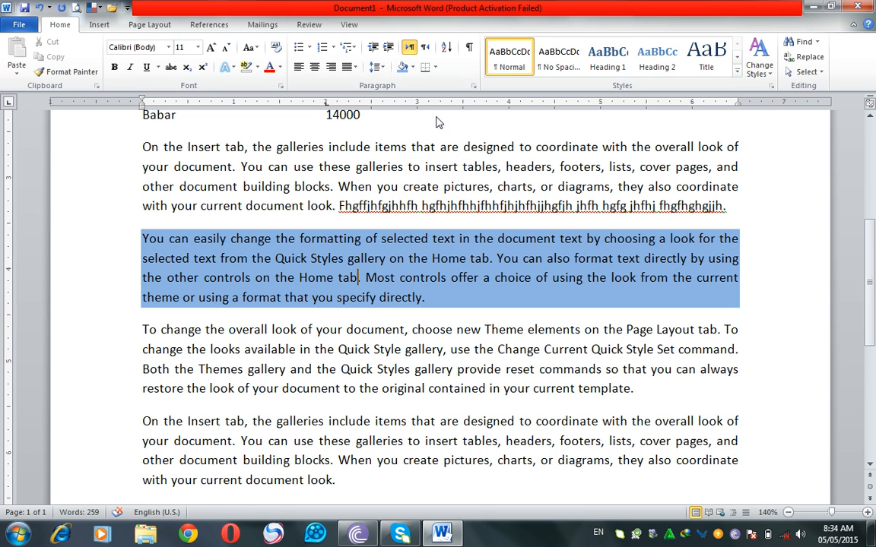
pyautogui.click(39, 8)
# Step: Put outside borders around the Monthly Salary Report title, and clear them with the No Border option
pyautogui.scroll(6, 342, 202)
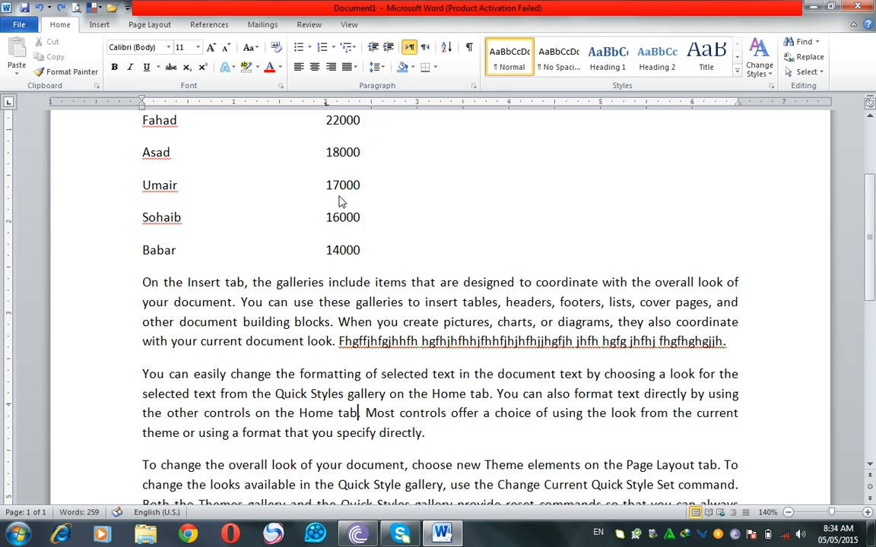
pyautogui.click(338, 230)
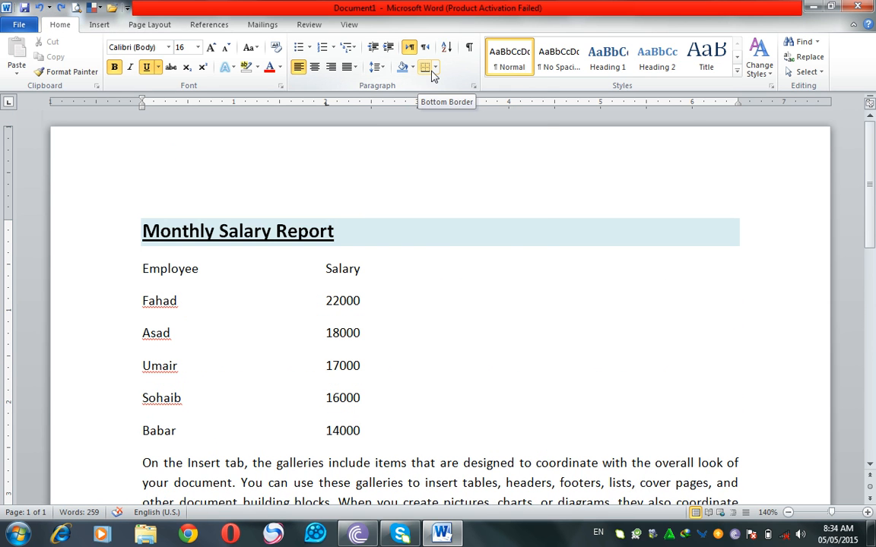
pyautogui.click(434, 68)
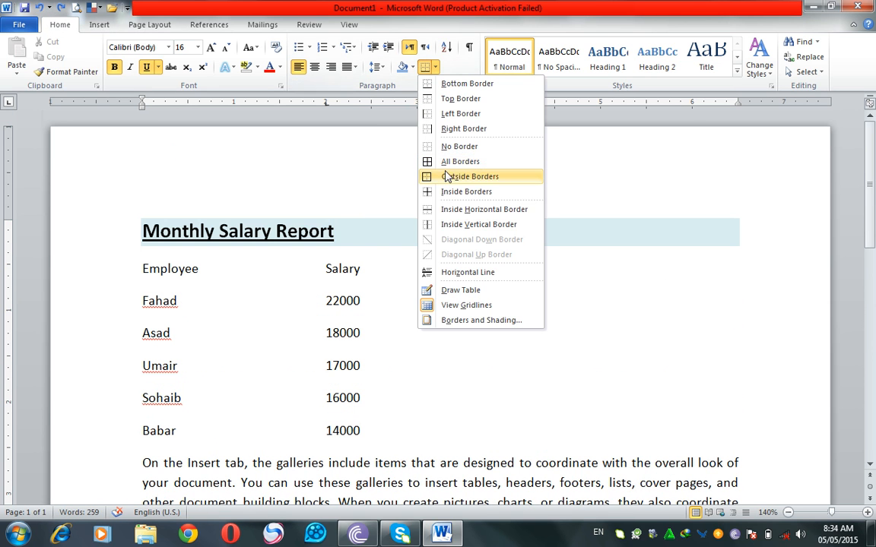
pyautogui.click(283, 236)
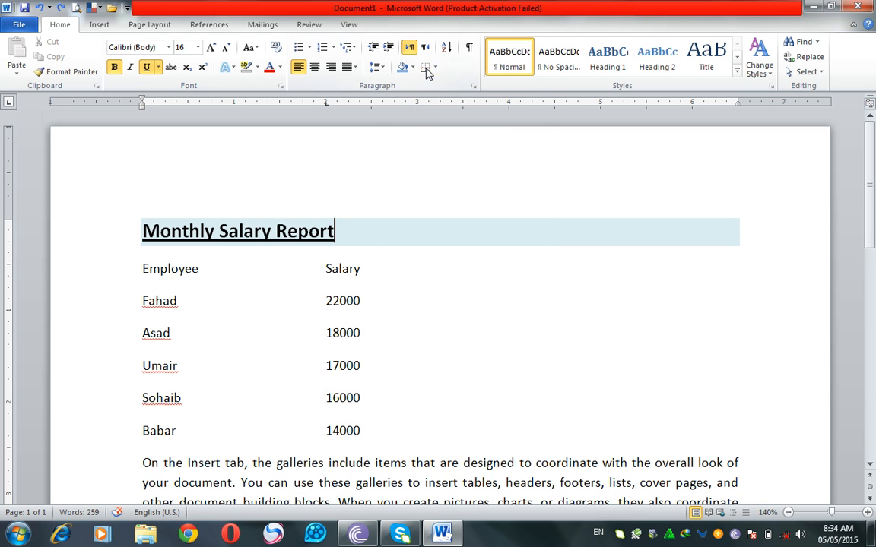
pyautogui.click(434, 69)
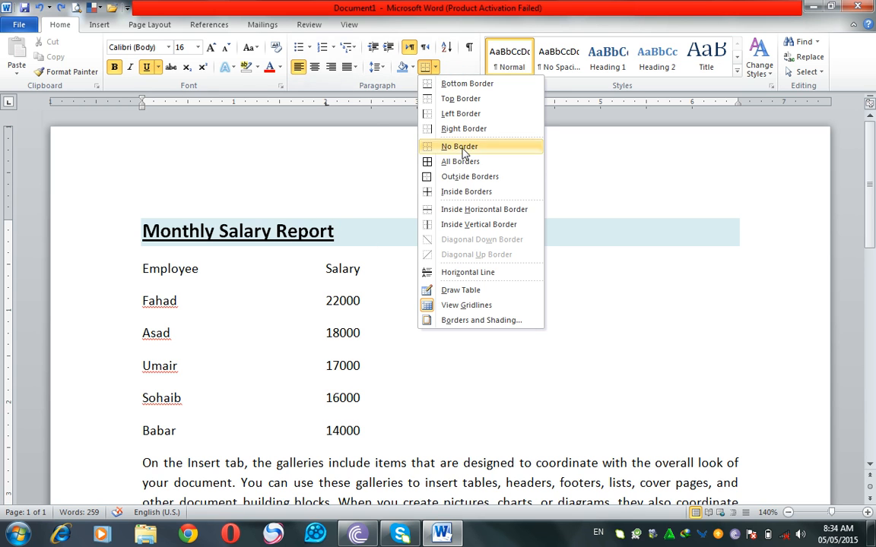
pyautogui.click(469, 176)
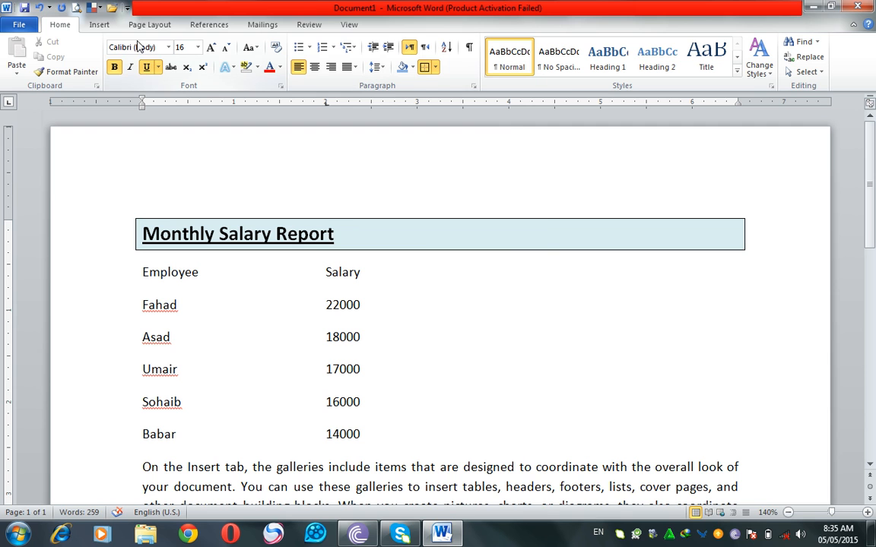
pyautogui.click(436, 68)
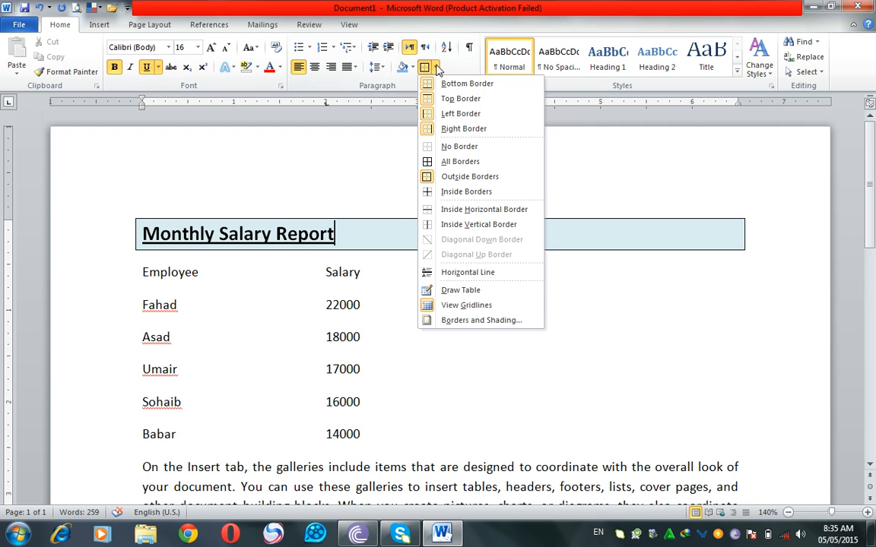
pyautogui.click(445, 148)
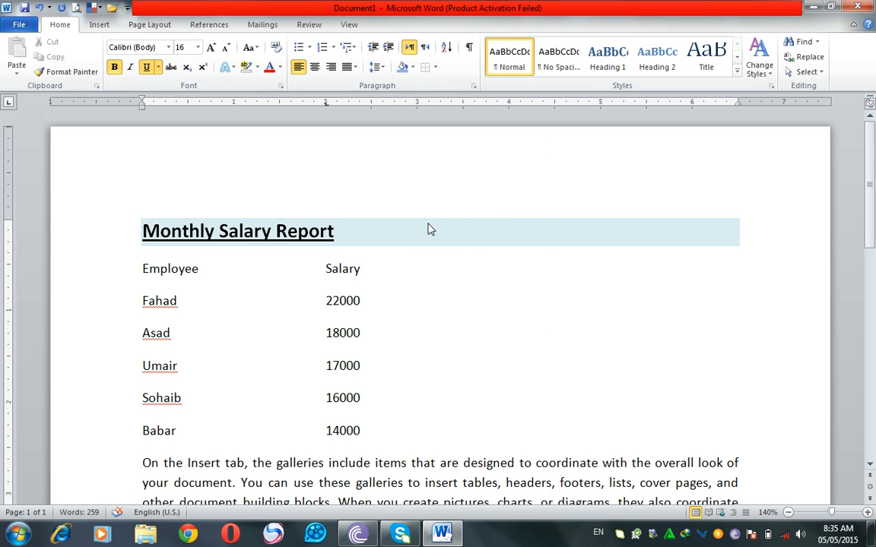
# Step: Add a bottom border and a top border to the Monthly Salary Report title
pyautogui.click(436, 68)
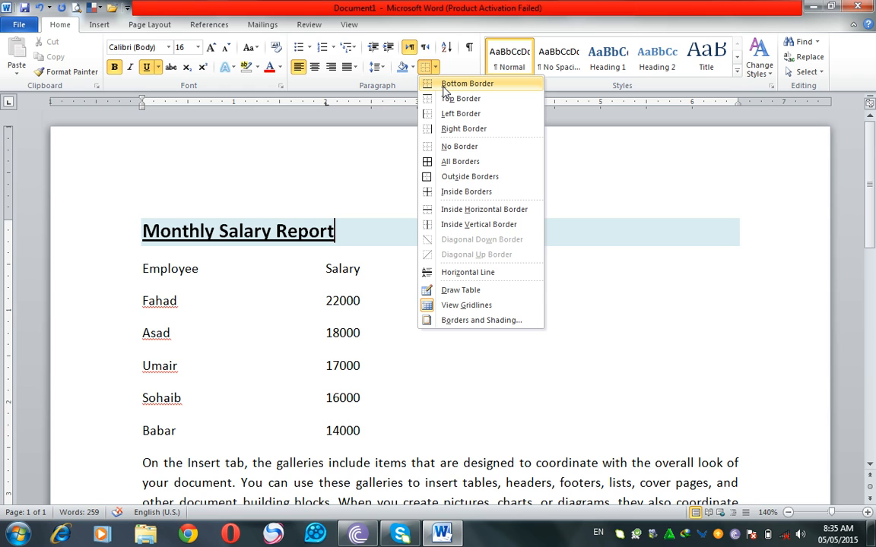
pyautogui.click(465, 84)
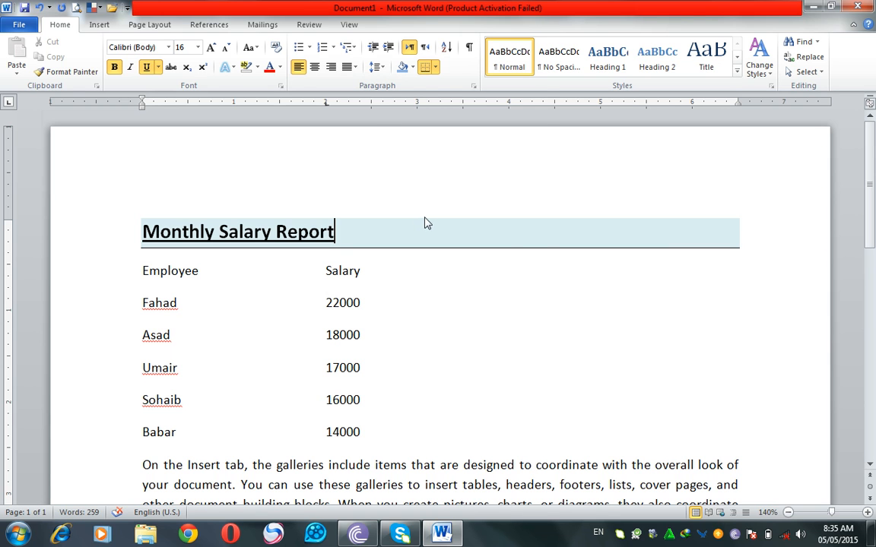
pyautogui.click(435, 67)
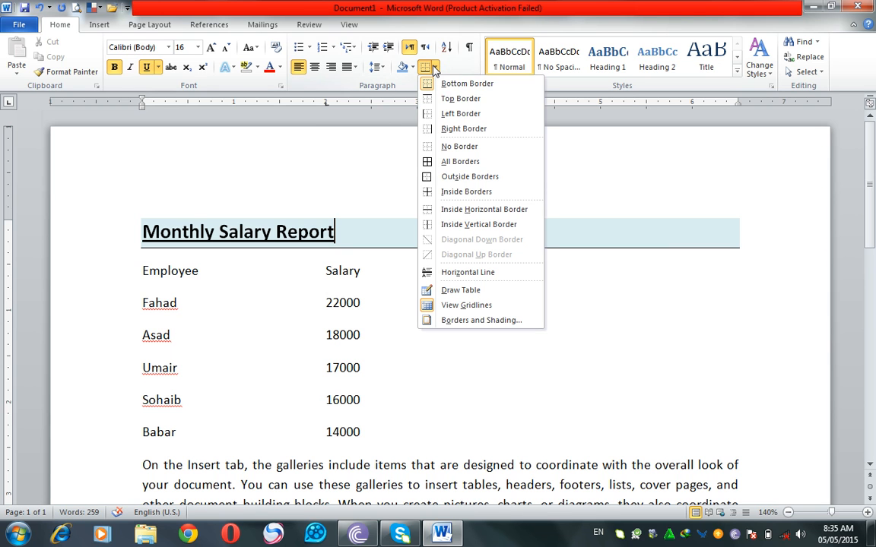
pyautogui.click(454, 100)
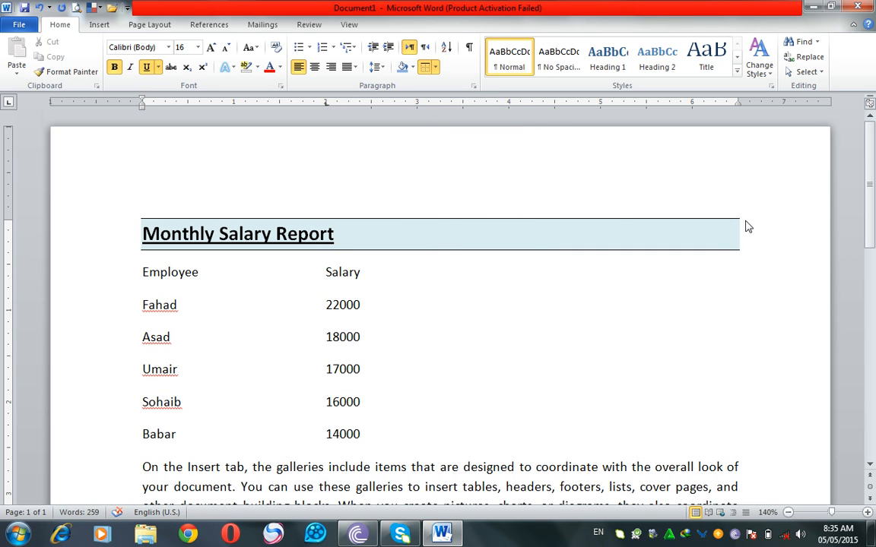
pyautogui.click(506, 318)
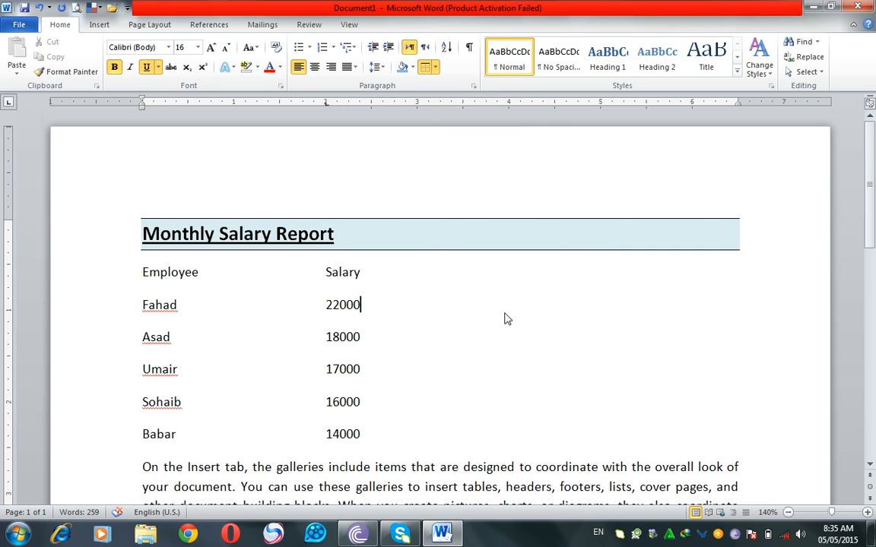